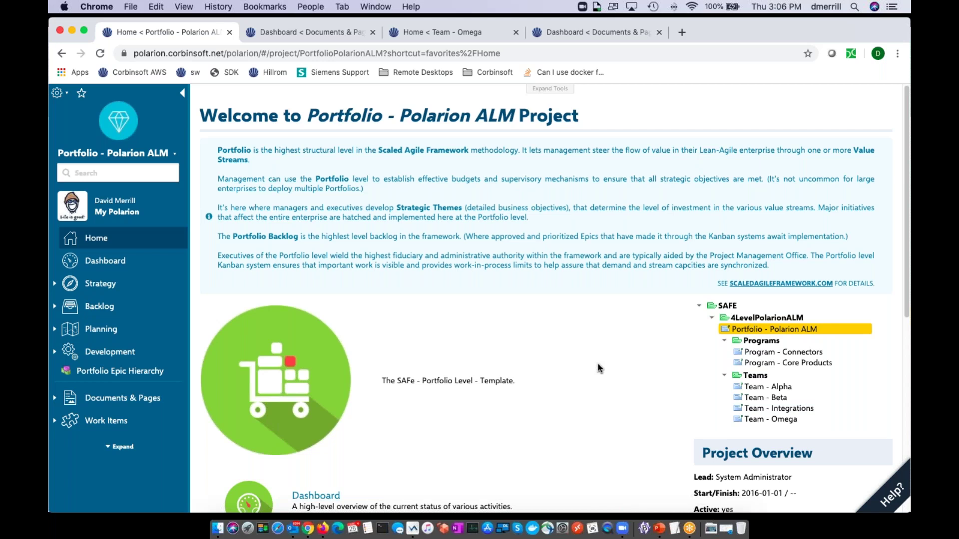
Expand the portfolio project's Work Items types and open the Portfolio Dashboard at the Portfolio Epics in Process board
click(52, 421)
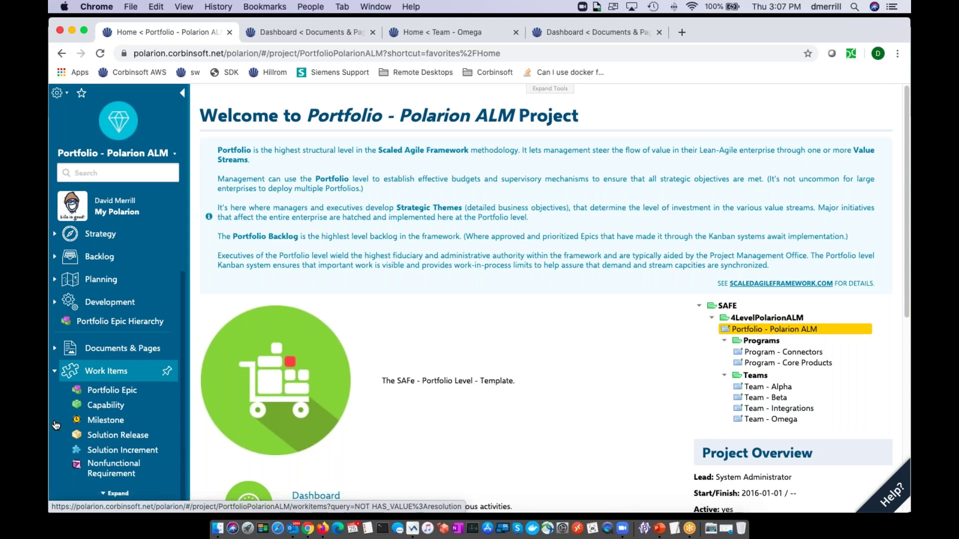
scroll(124, 389, up, 2)
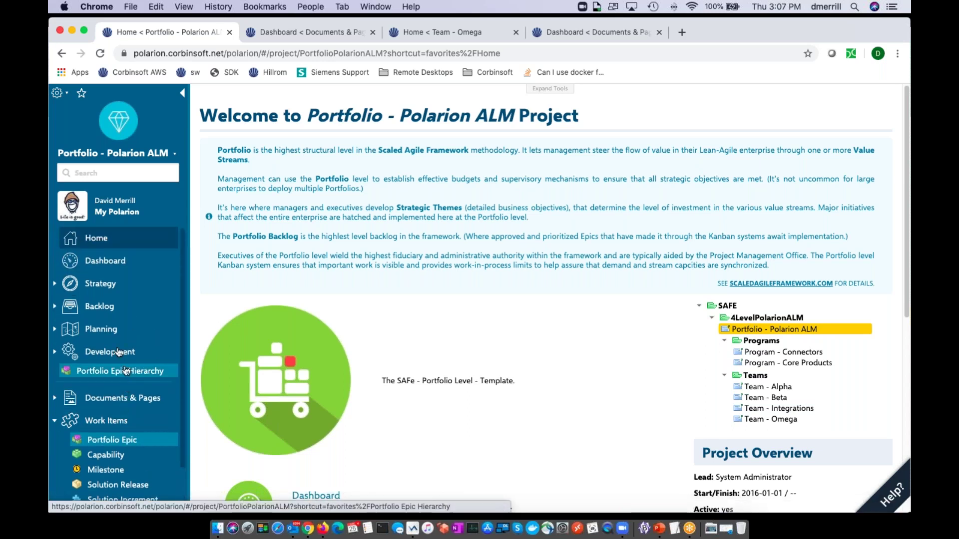
click(107, 261)
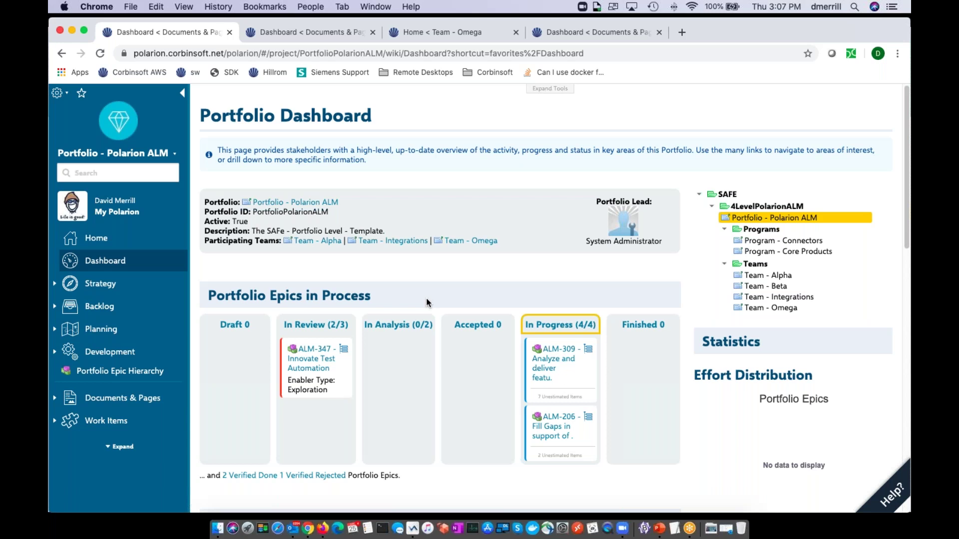
scroll(428, 303, down, 3)
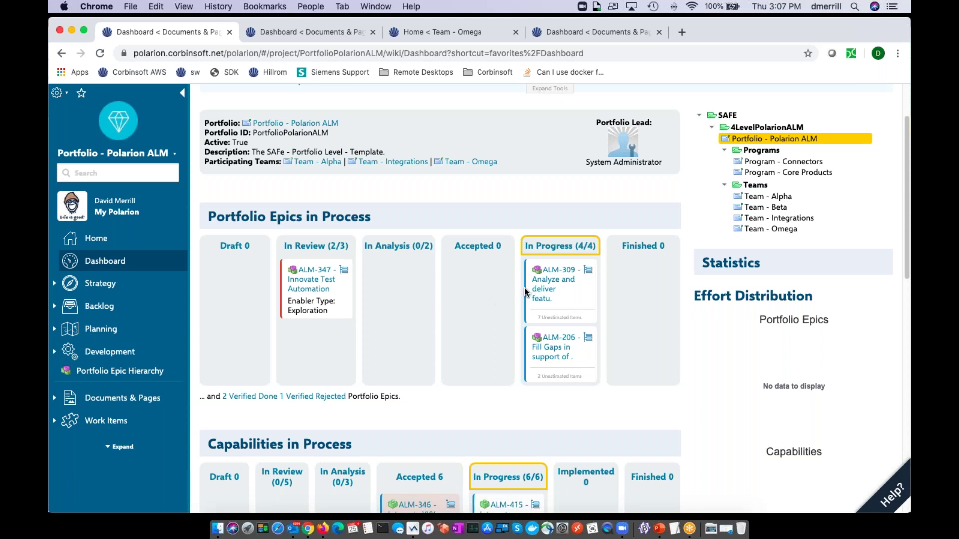
Open the in-progress portfolio epic ALM-309 in a separate browser tab and switch to it
right_click(556, 284)
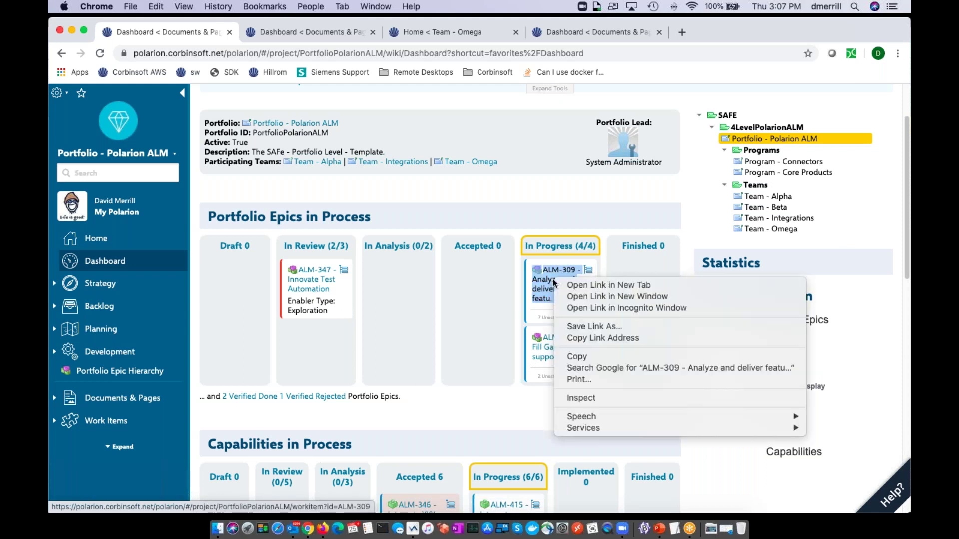
click(589, 282)
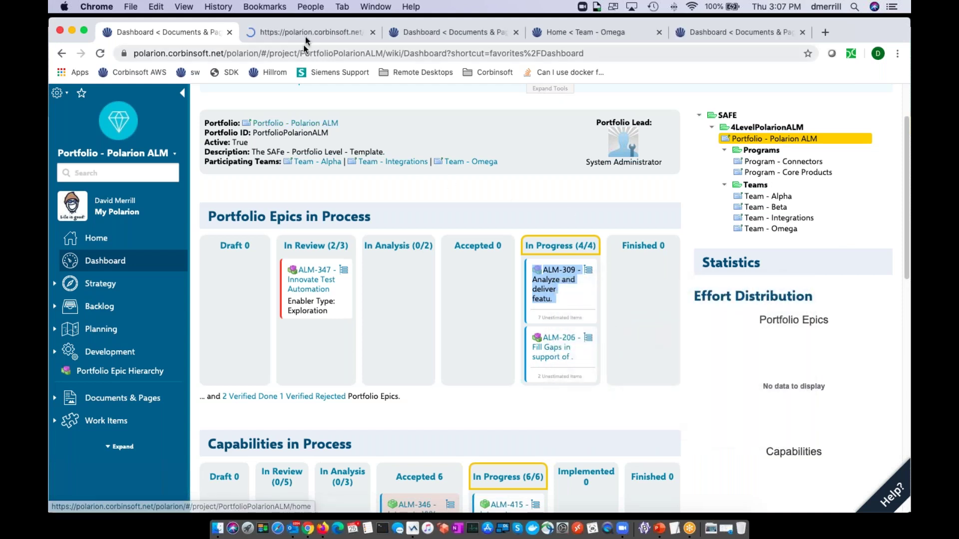
click(302, 33)
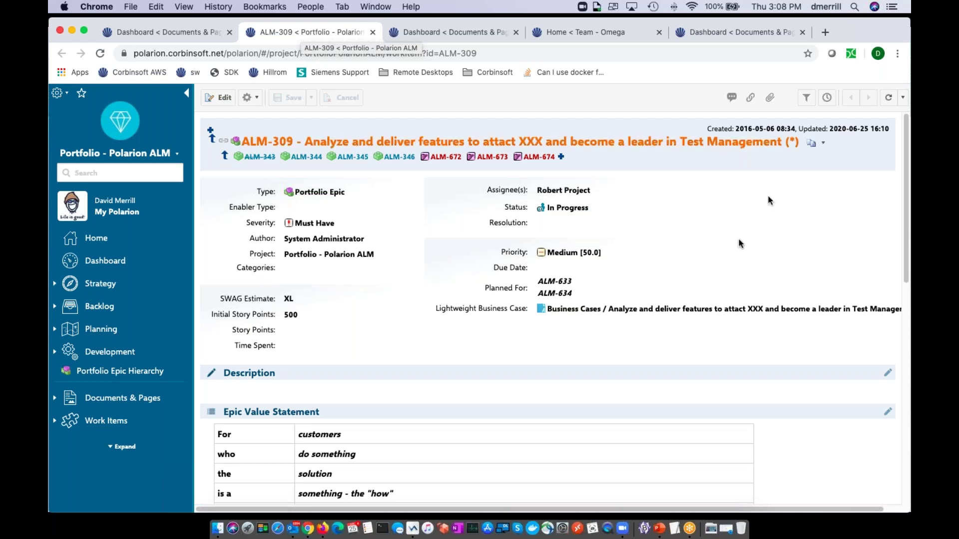
Examine epic ALM-309's business case, SWAG estimate, initial story points, Epic Value Statement and available status actions without changing them
click(712, 309)
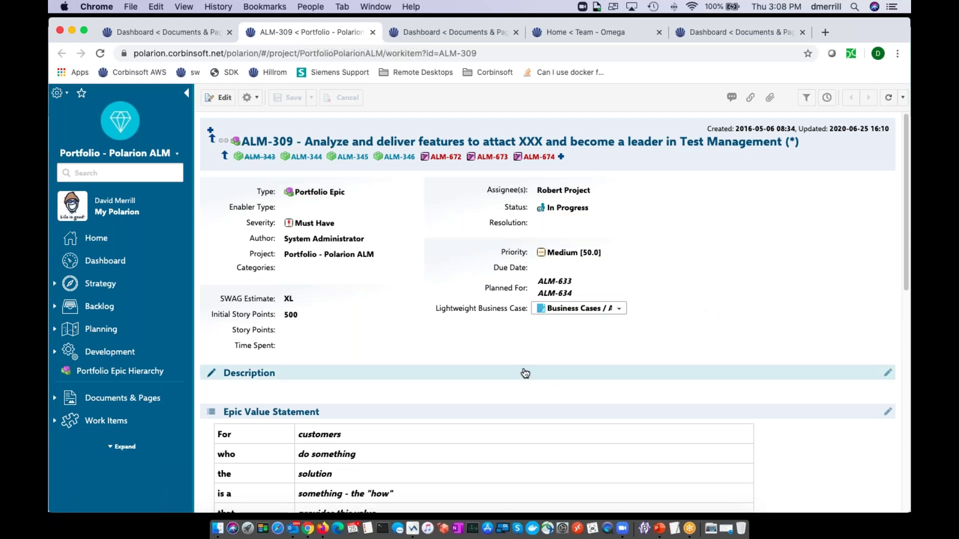
click(332, 302)
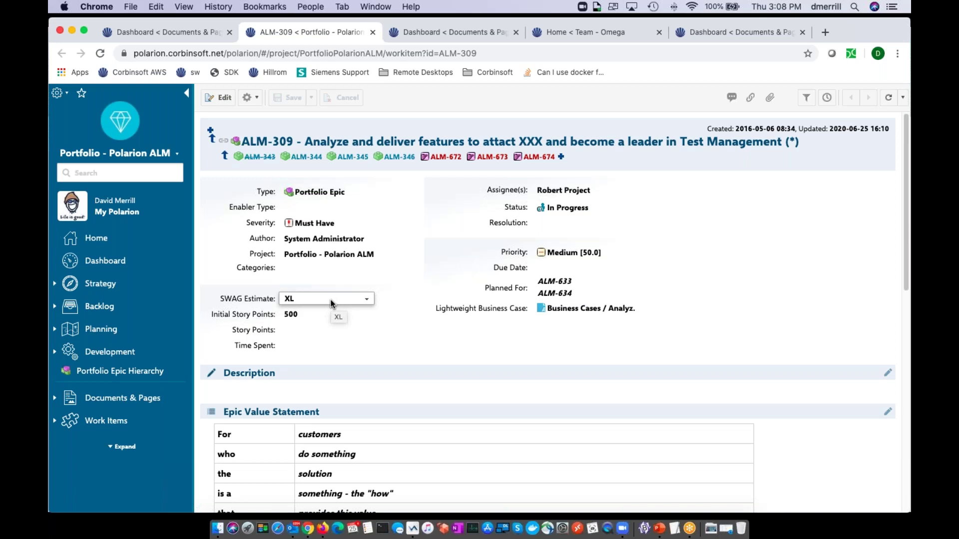
click(332, 315)
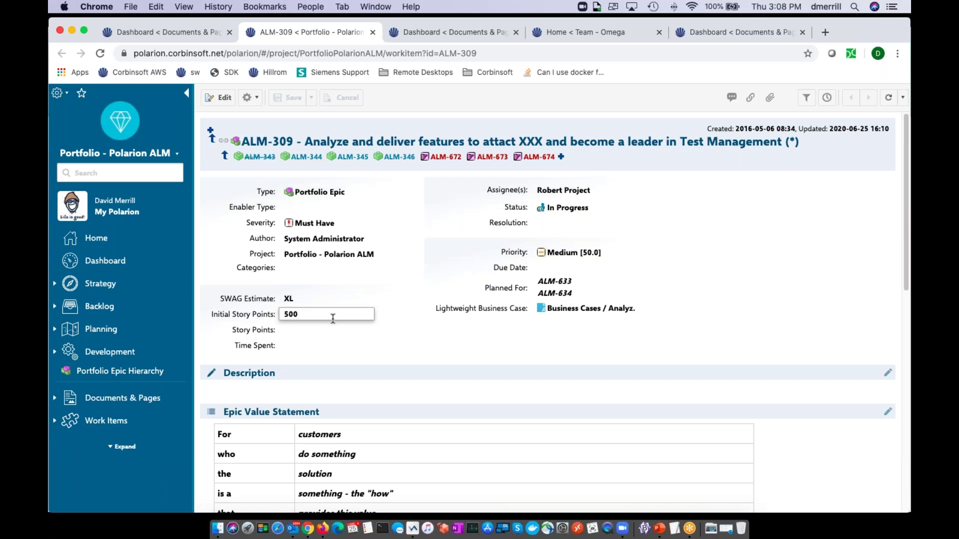
click(439, 388)
scroll(457, 378, down, 2)
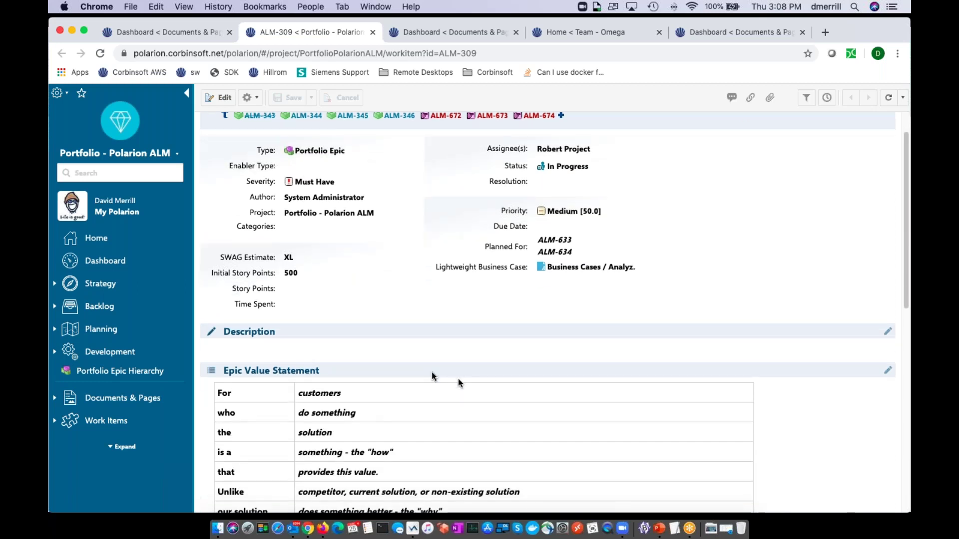
scroll(458, 380, down, 3)
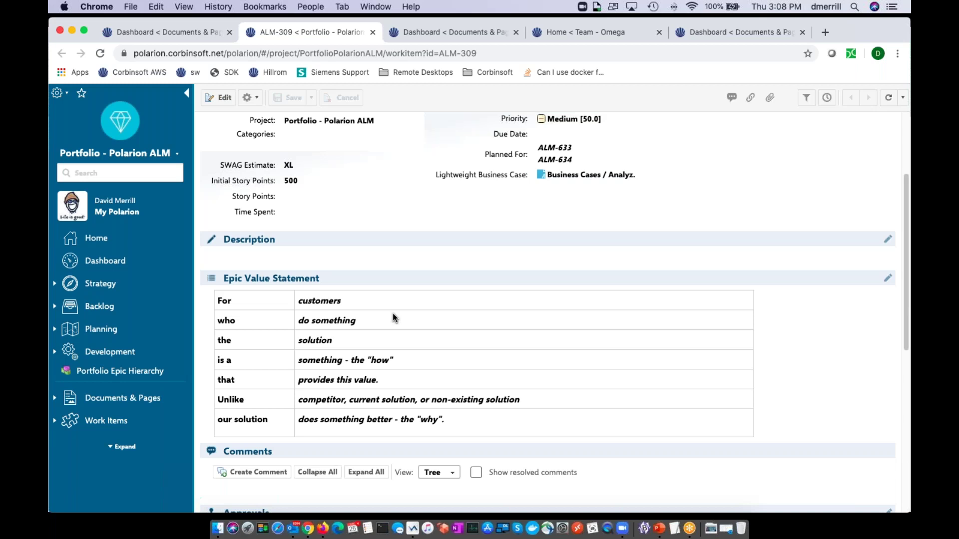
scroll(392, 313, up, 1)
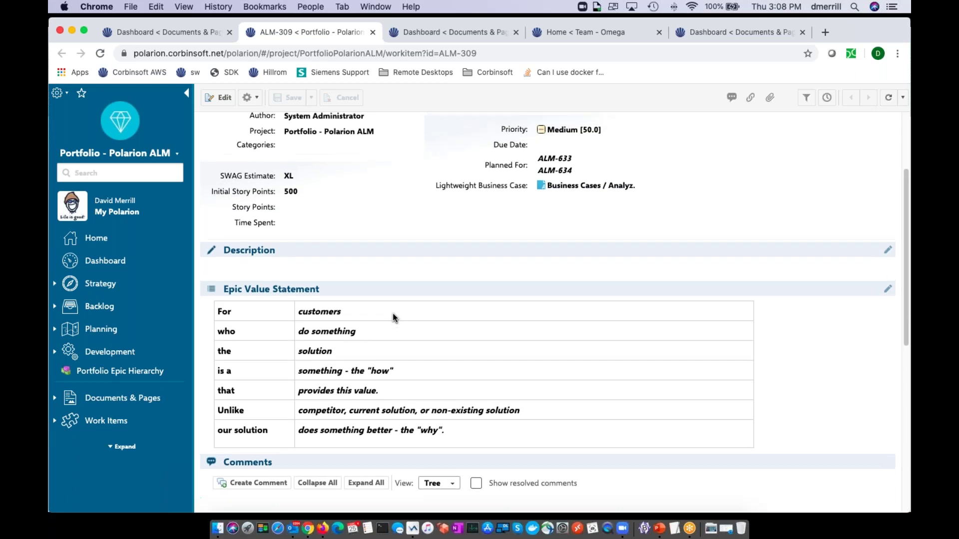
scroll(393, 314, up, 5)
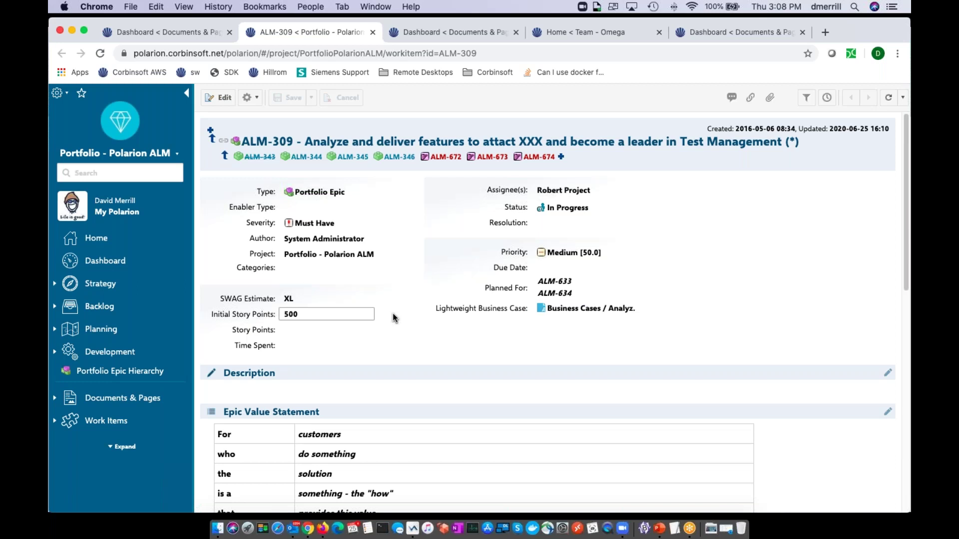
click(581, 208)
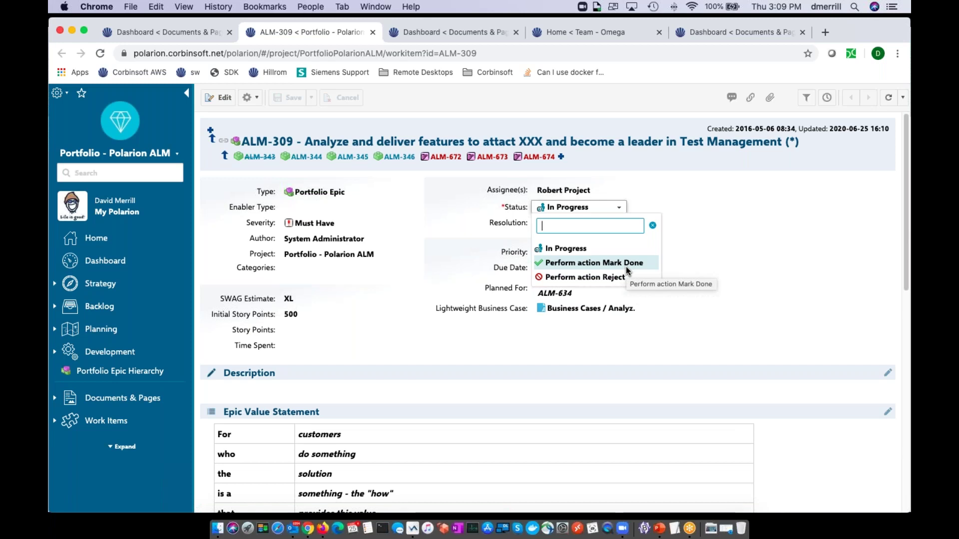
click(730, 367)
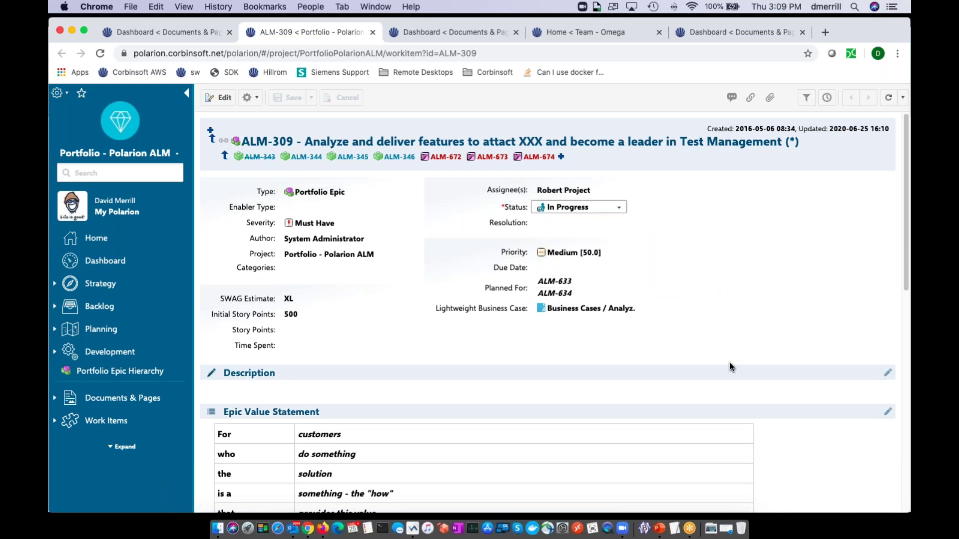
Open the Portfolio Epic Hierarchy and show task PCP-436, "Document: Type-specific Testing configuration", in an enlarged details area
click(156, 375)
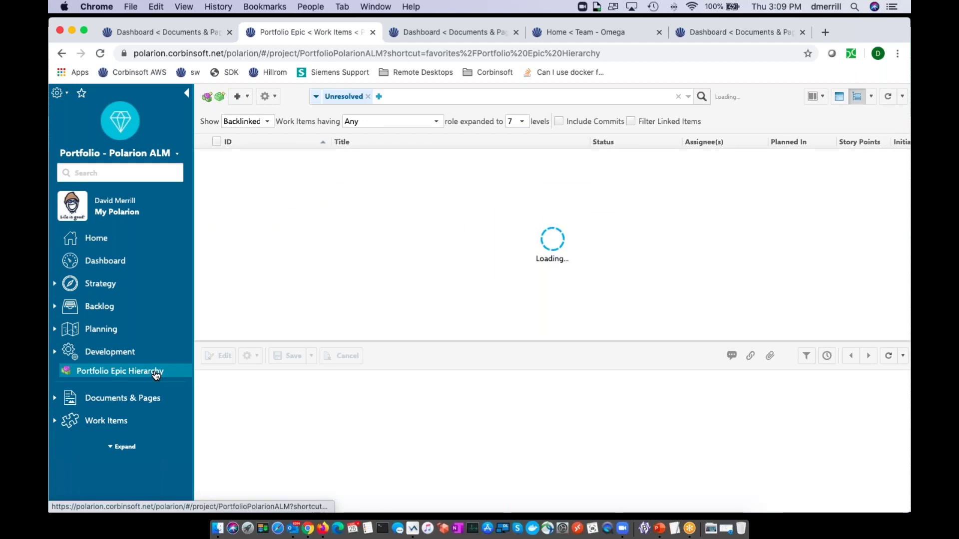
drag(504, 341, 496, 436)
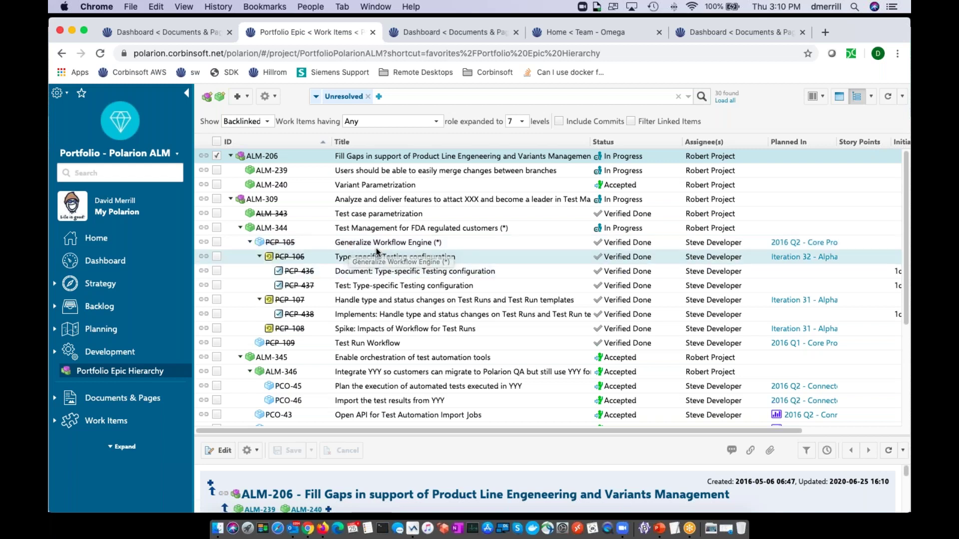
click(381, 272)
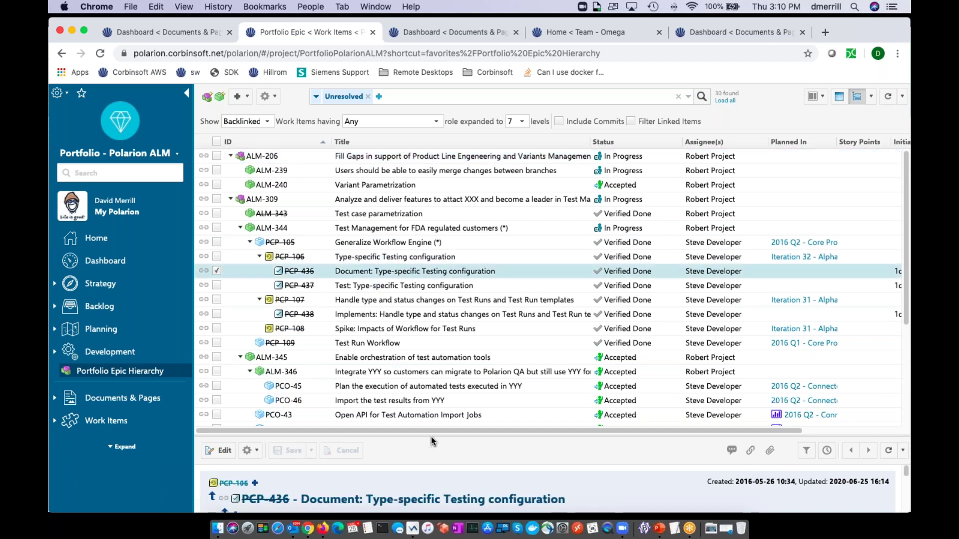
drag(431, 436, 428, 243)
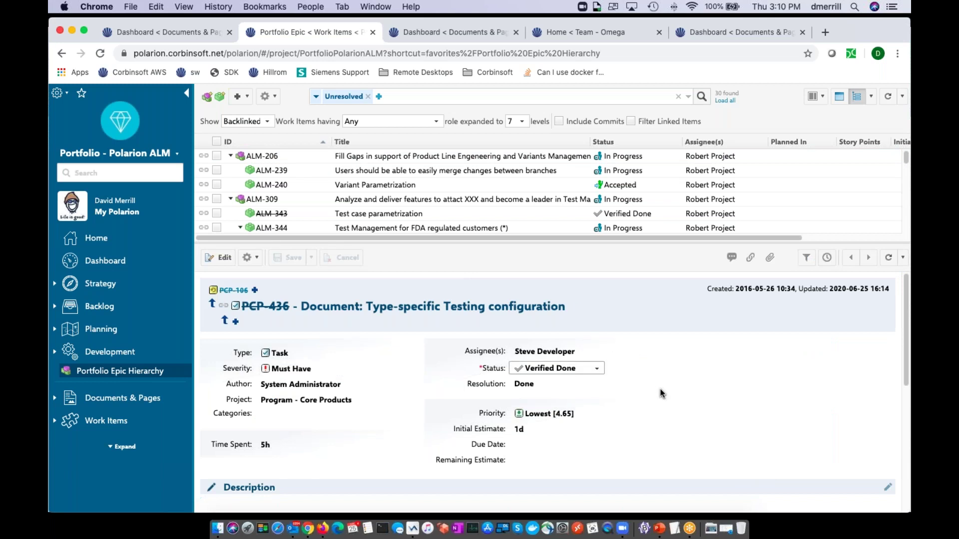
Add a comment to task PCP-436 titled "This needs to be reevaluated - please open another task or take action." and save it
scroll(662, 394, down, 5)
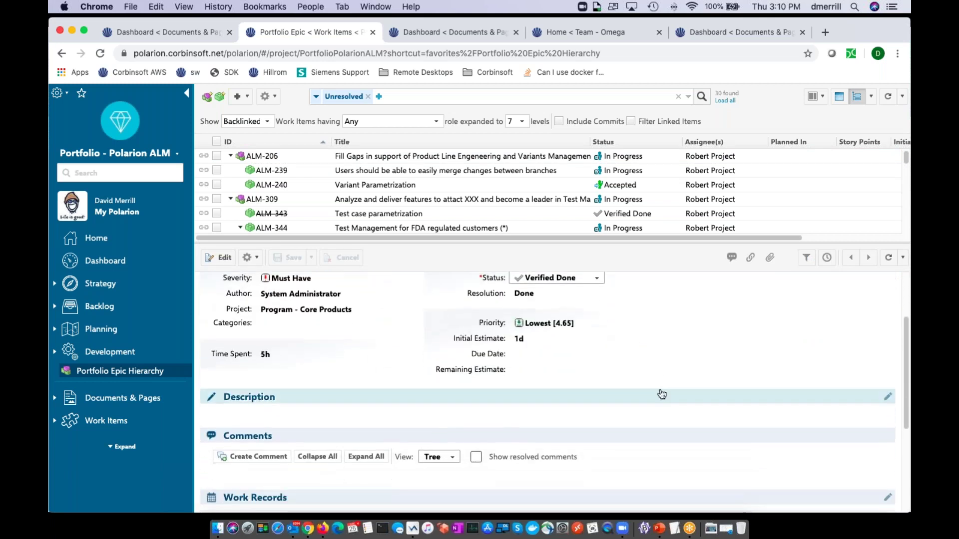
click(236, 398)
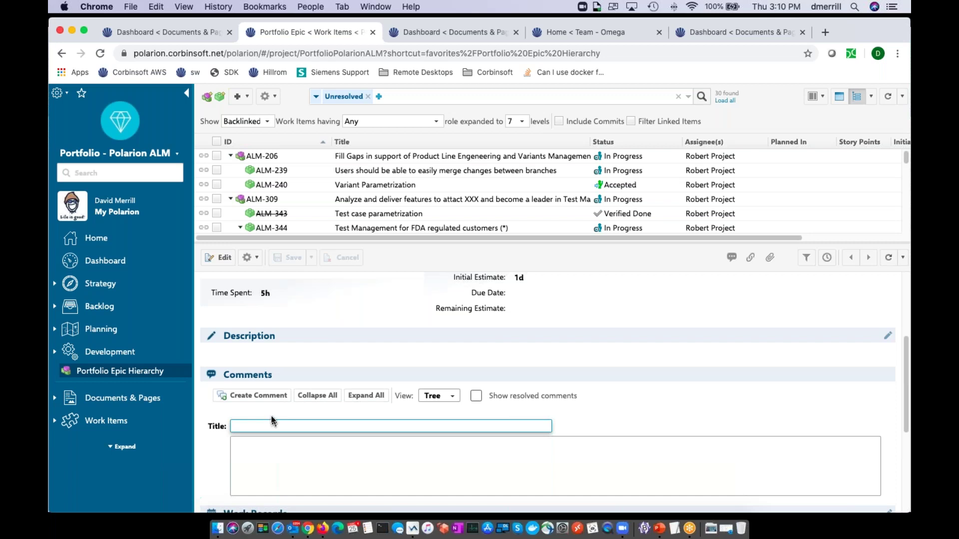
scroll(299, 382, up, 3)
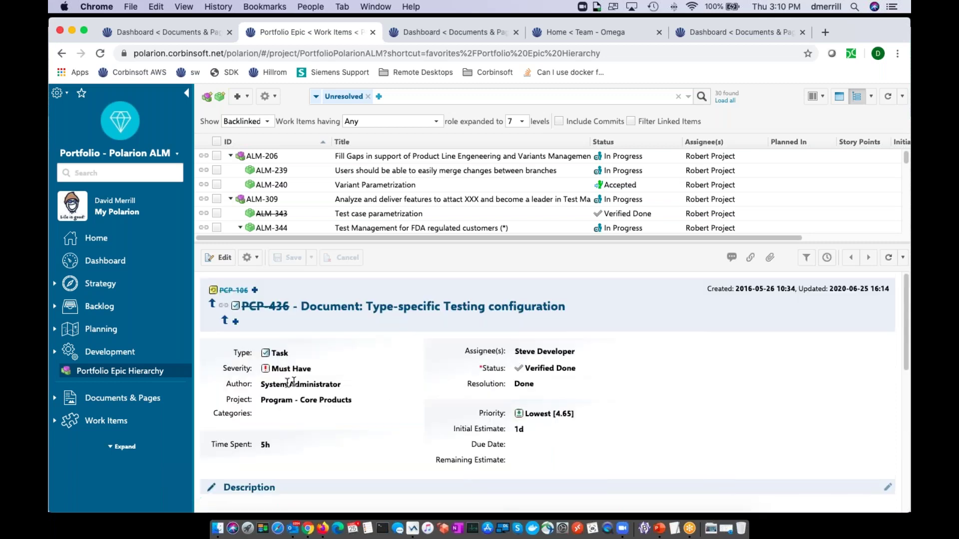
scroll(338, 425, down, 3)
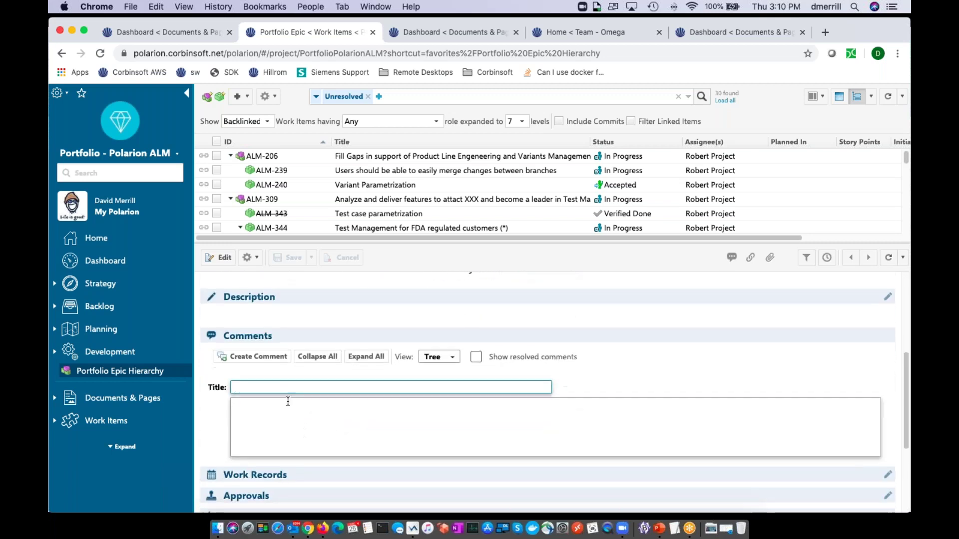
text(This needs )
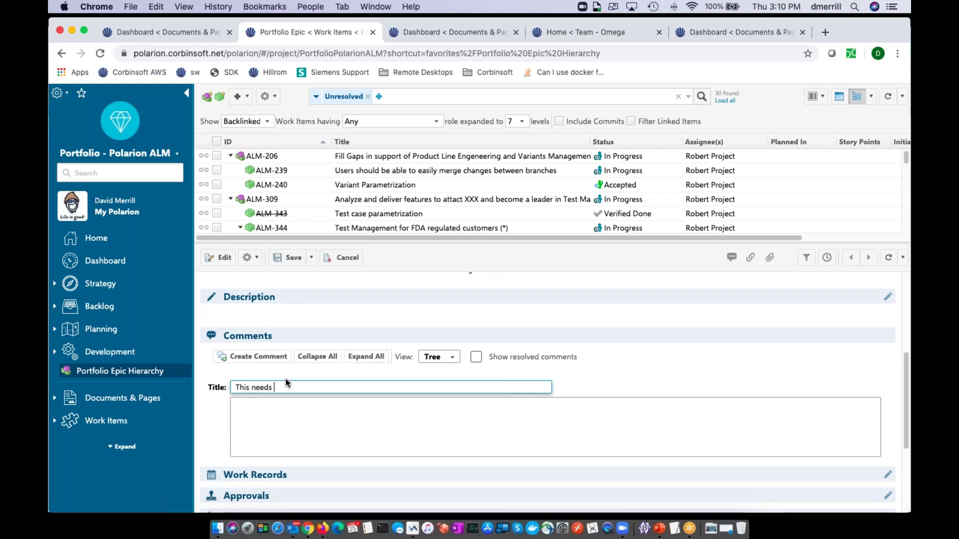
text(to be re)
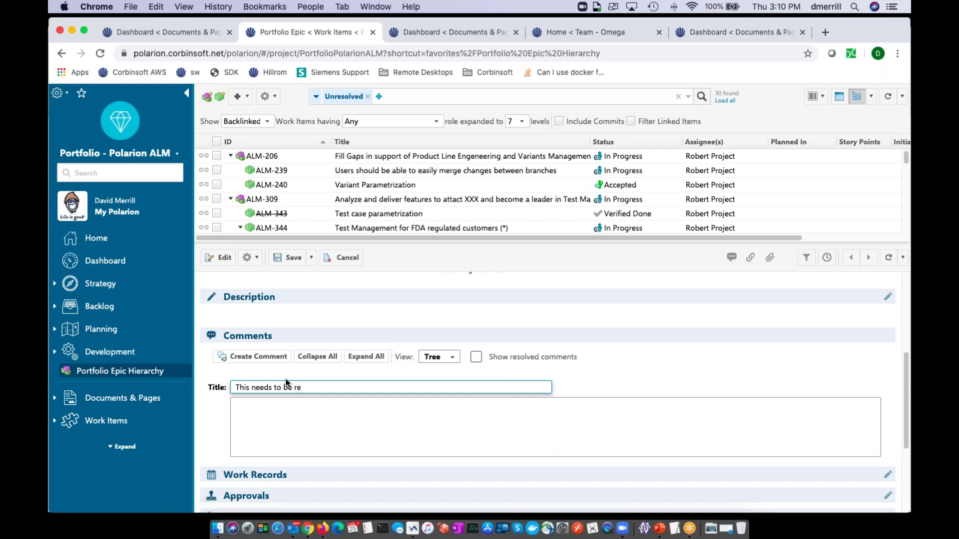
text(evaluated - please open another task or task)
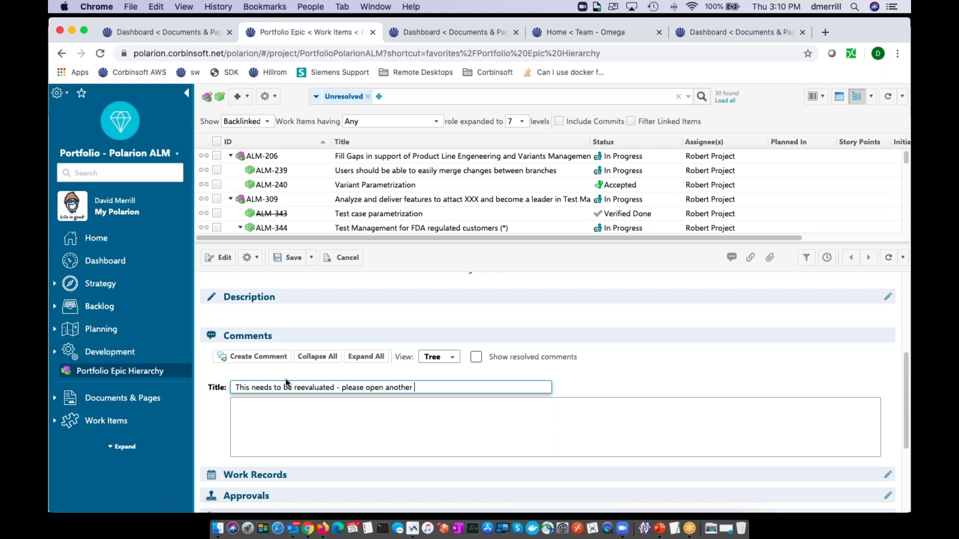
key(BackSpace)
key(BackSpace)
text(ke action.)
scroll(288, 383, up, 5)
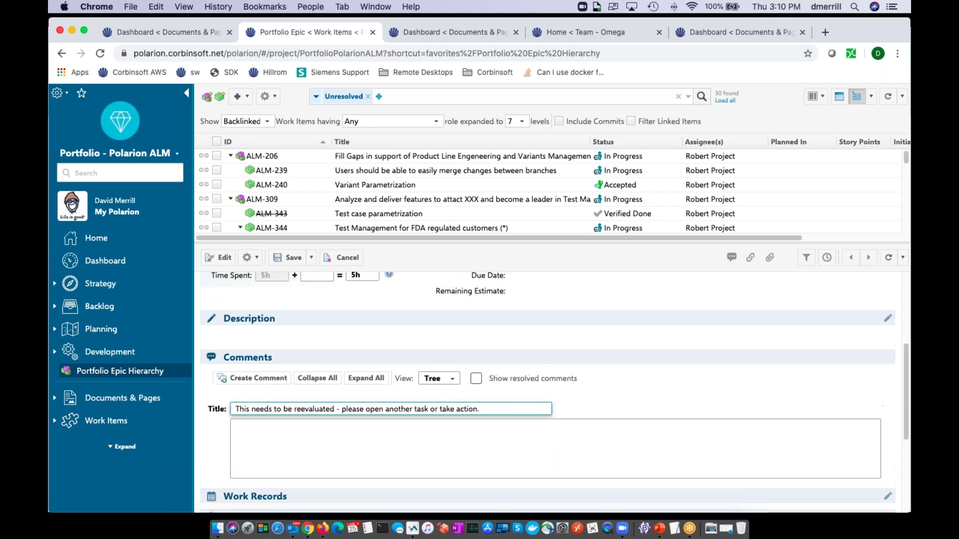
click(280, 257)
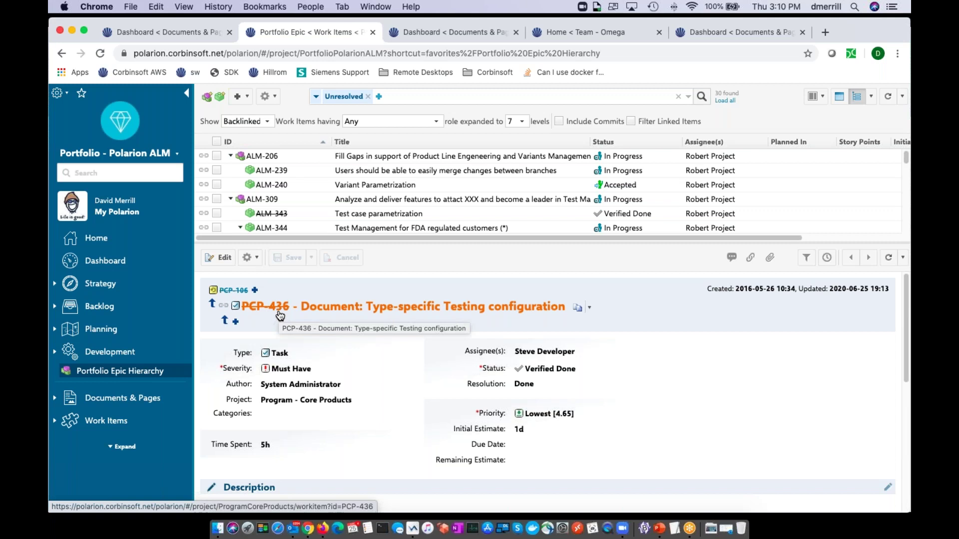
Reject task PCP-436 with the resolution Incomplete and save the change
click(558, 370)
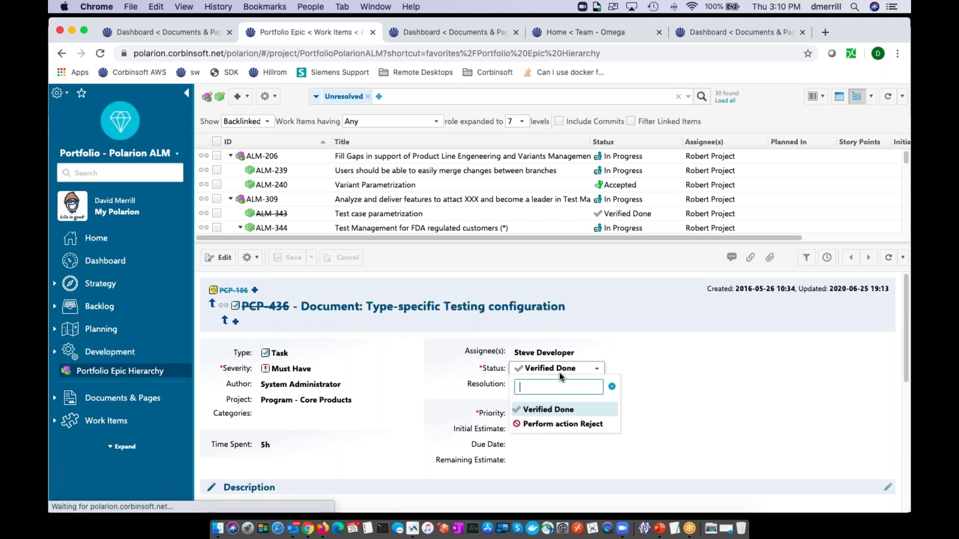
click(563, 425)
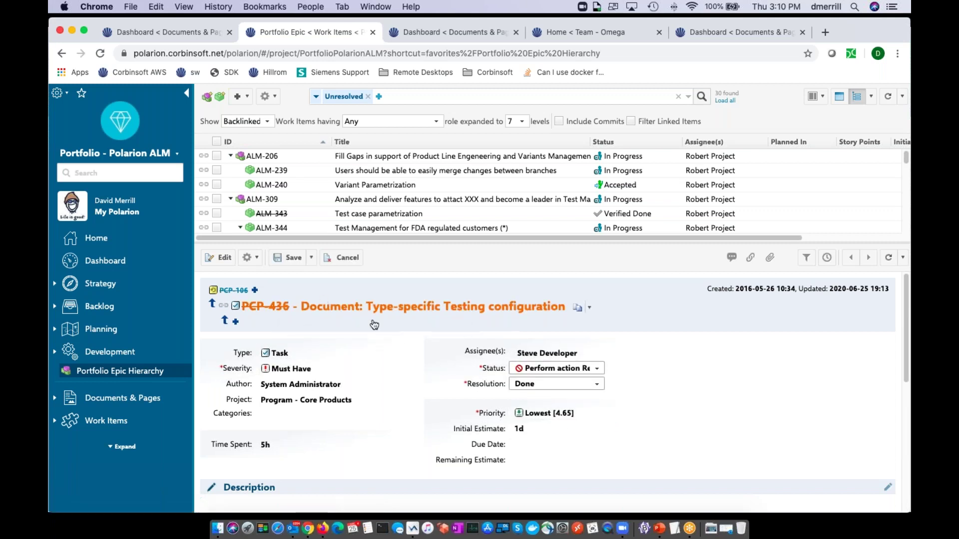
click(552, 385)
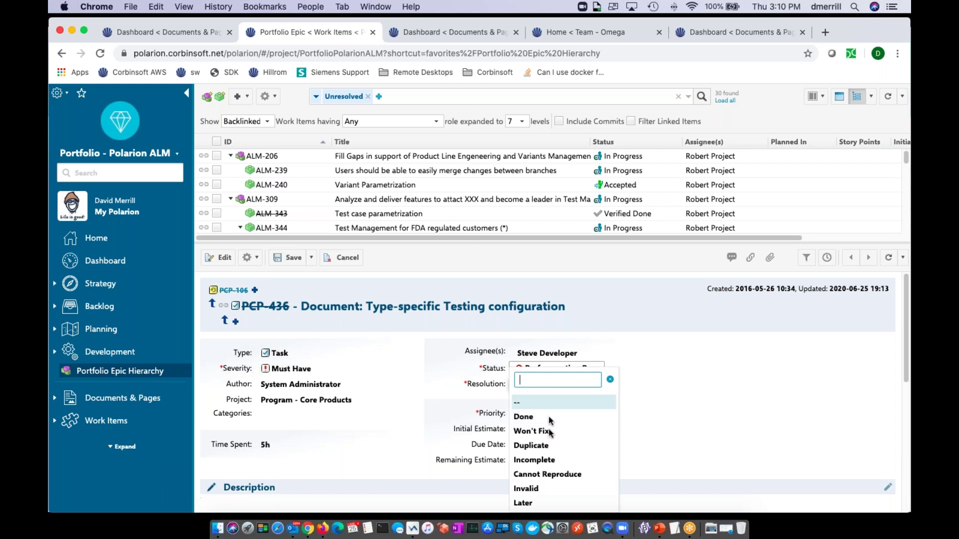
click(549, 461)
click(282, 263)
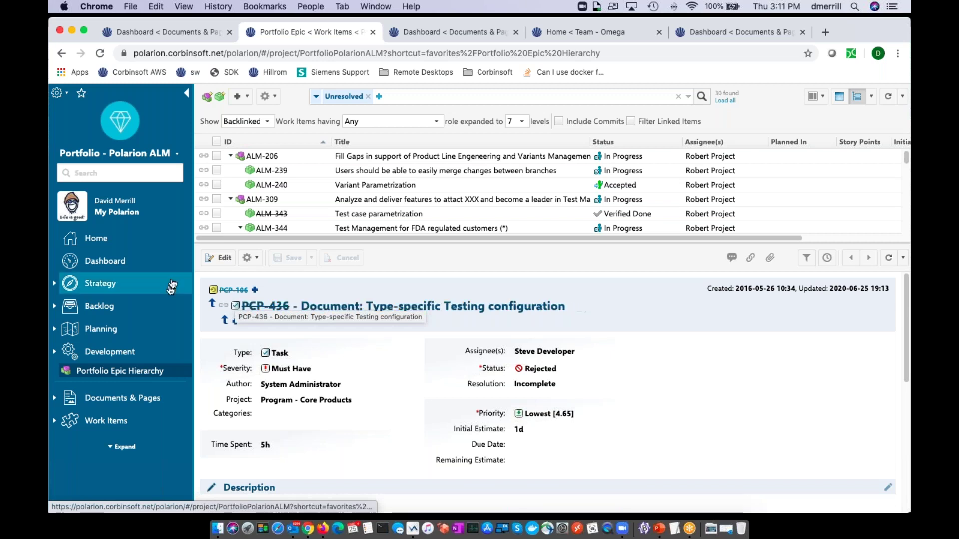
View the Portfolio Planning page and switch to the already open Program Dashboard of Program - Core Products
click(102, 336)
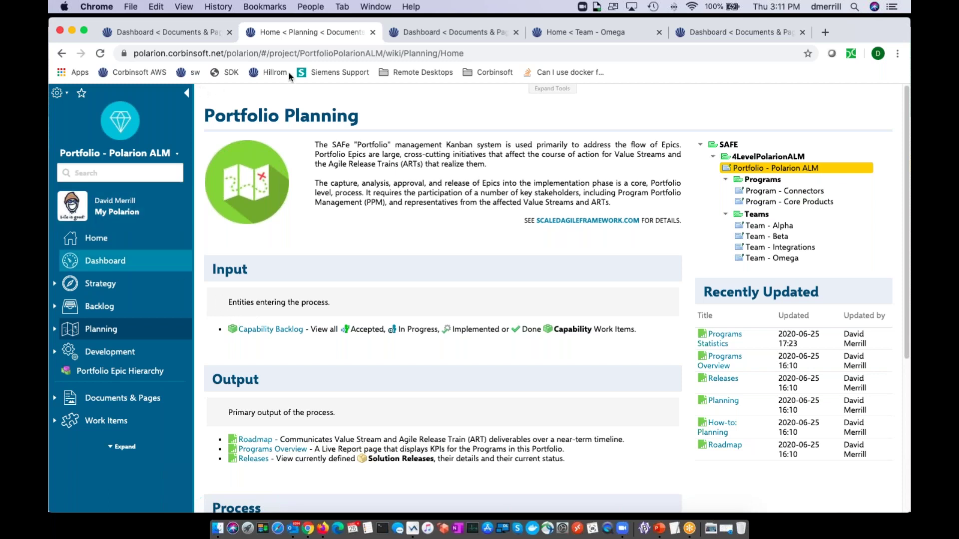
click(437, 26)
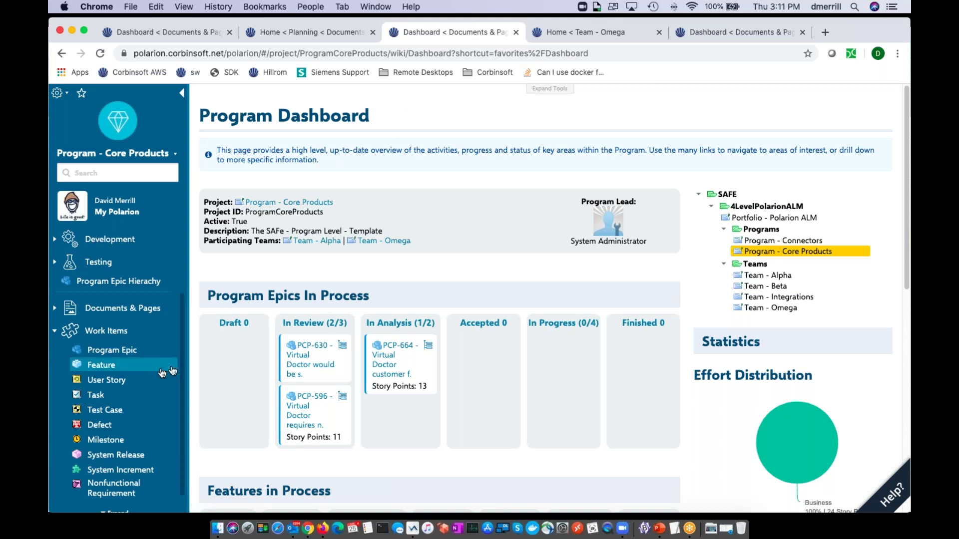
Review the Program Dashboard's program epics, features in process, statistics and story point progress chart
scroll(153, 373, down, 1)
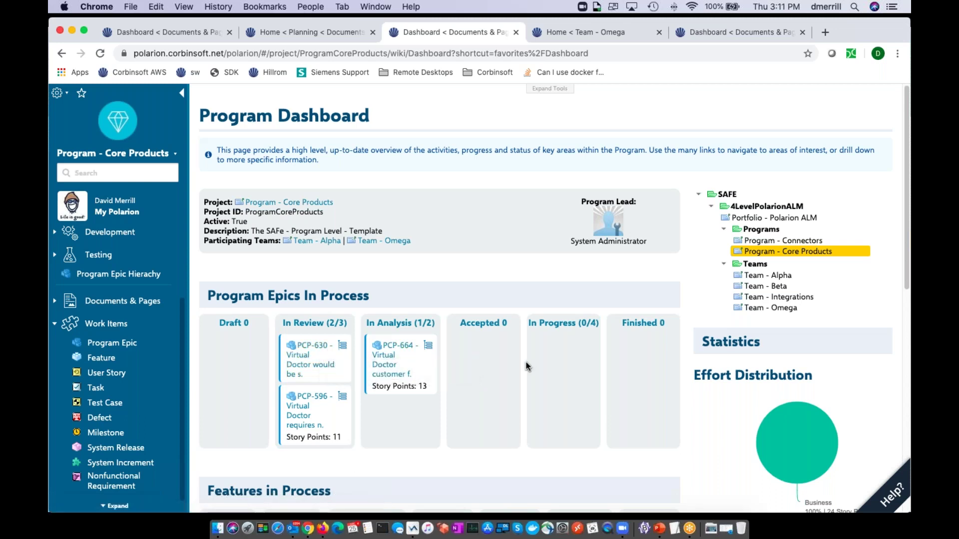
scroll(527, 367, down, 5)
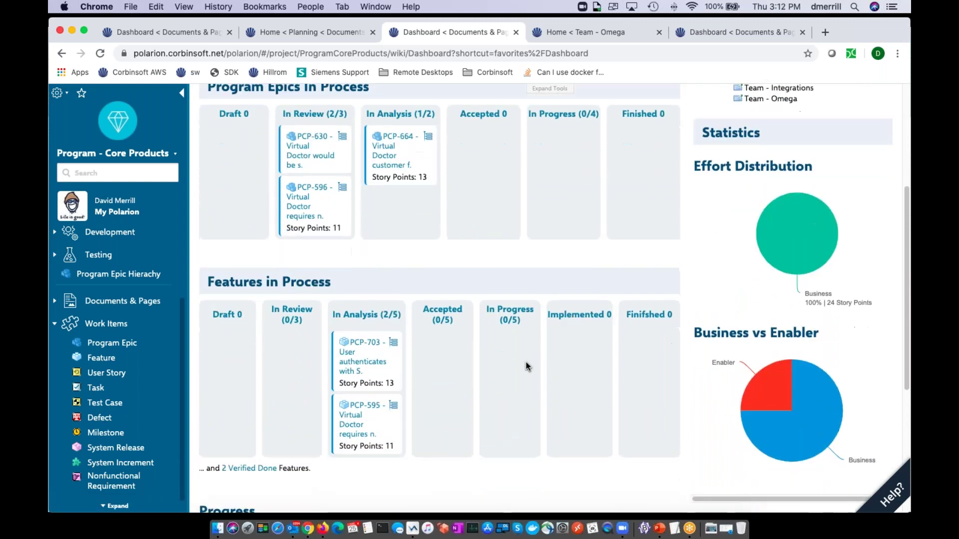
scroll(526, 366, down, 5)
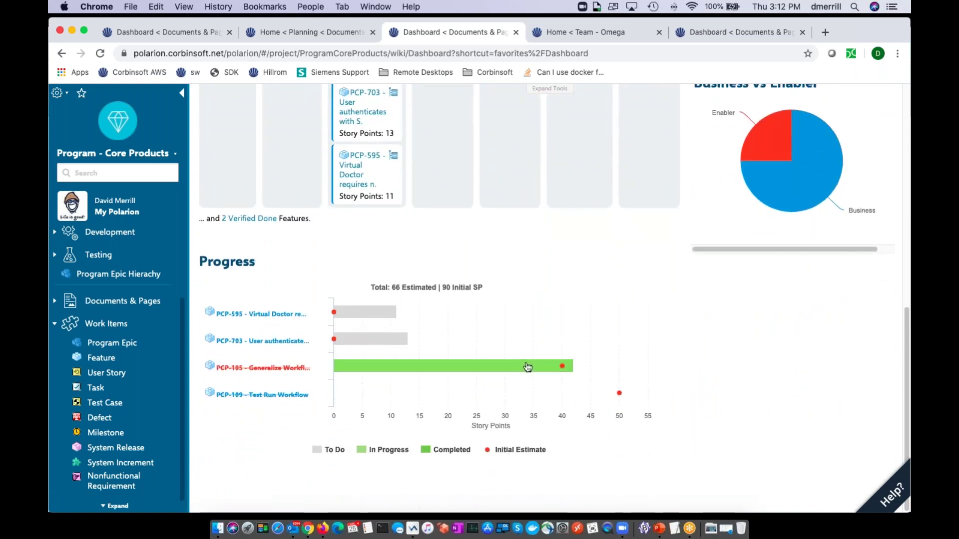
scroll(528, 367, up, 5)
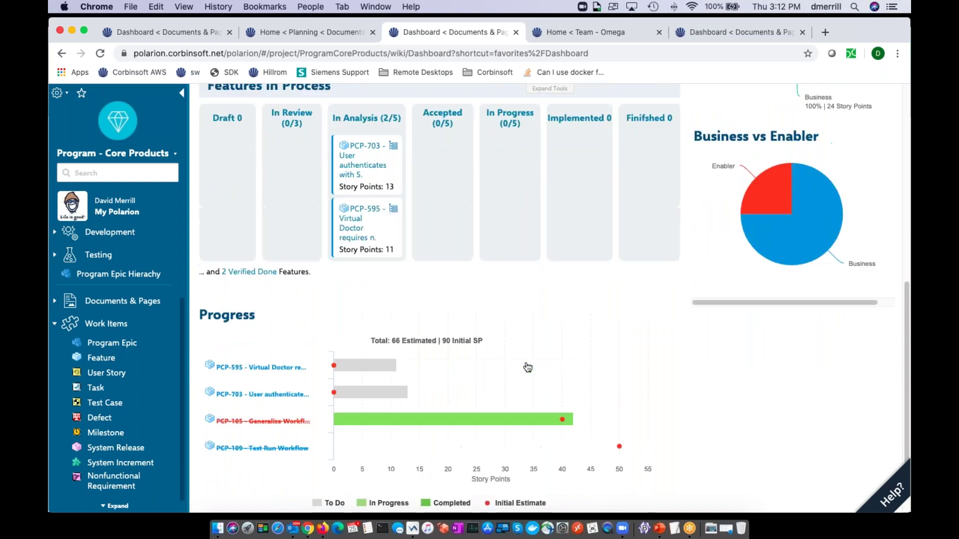
scroll(383, 380, up, 4)
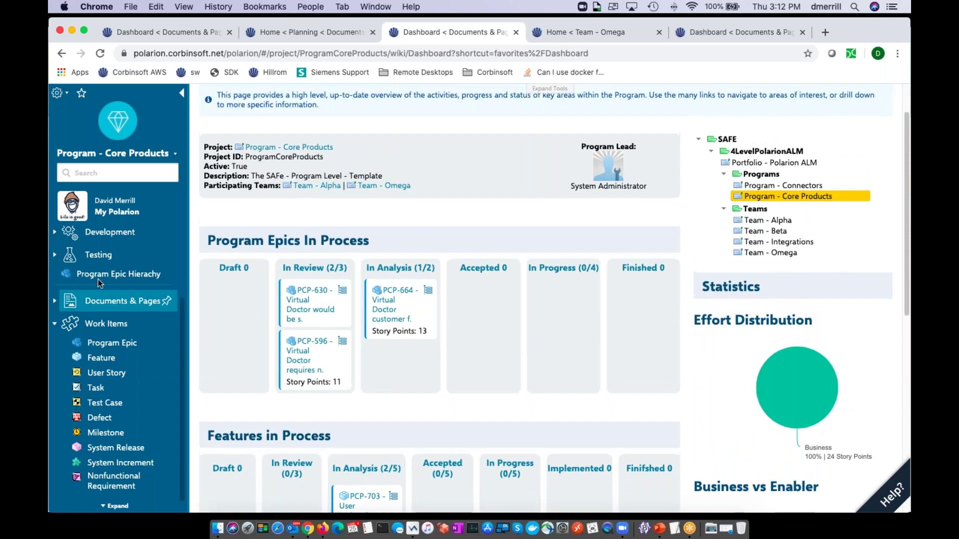
Open the Program Epic Hierarchy and show the details of user story PCP-594, "Virtual Doctor database design"
click(97, 277)
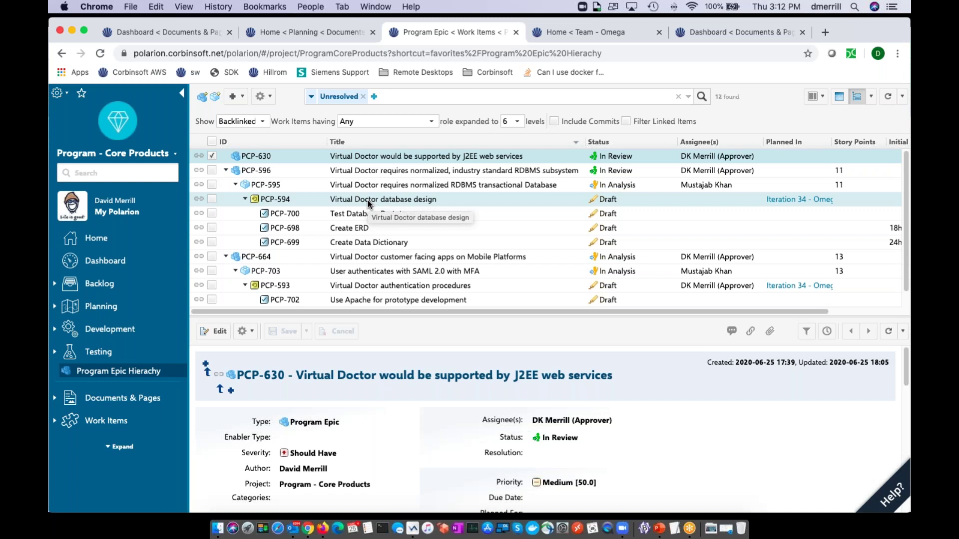
click(56, 424)
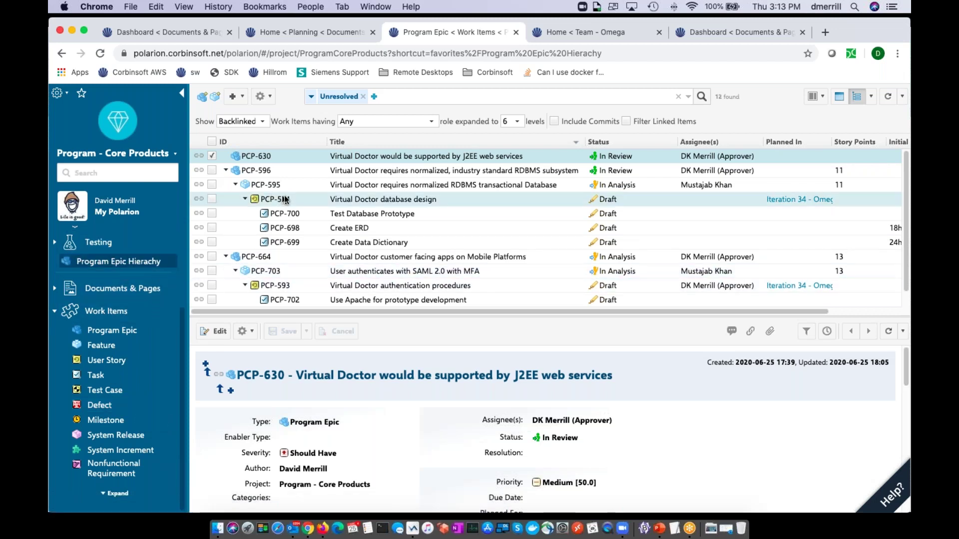
click(349, 199)
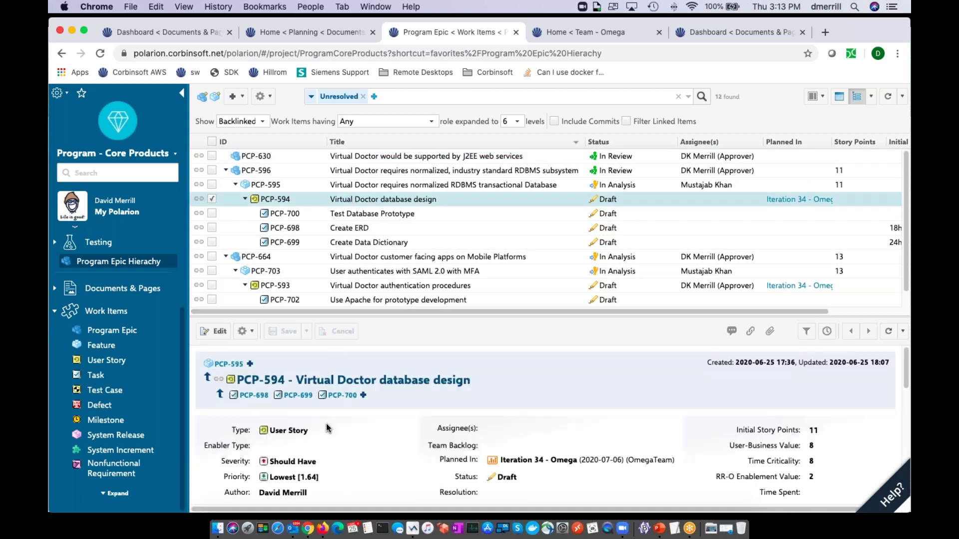
Open Omega Iteration 34 in the already open Team - Omega project and move PCP-594's Test Database Prototype task to Open on the Plan Board
click(597, 37)
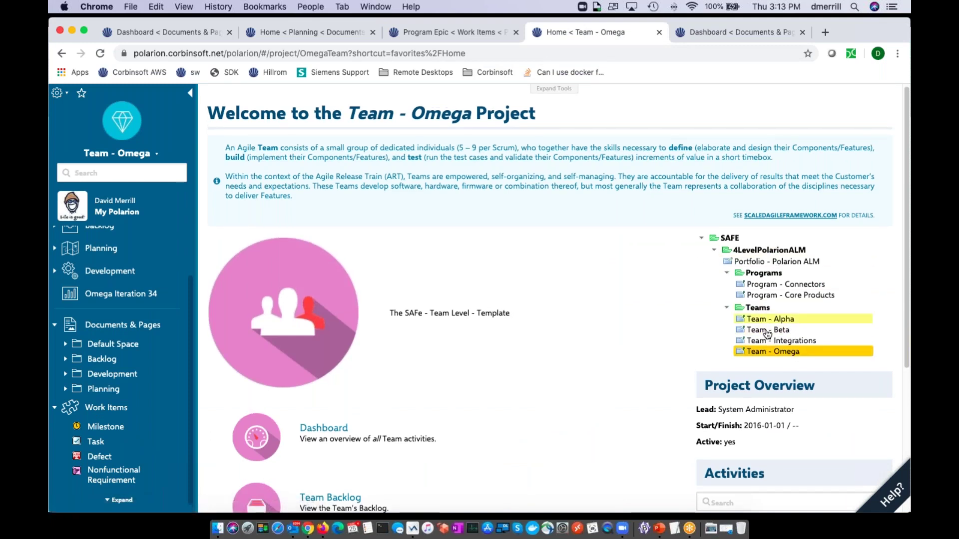
scroll(583, 398, down, 4)
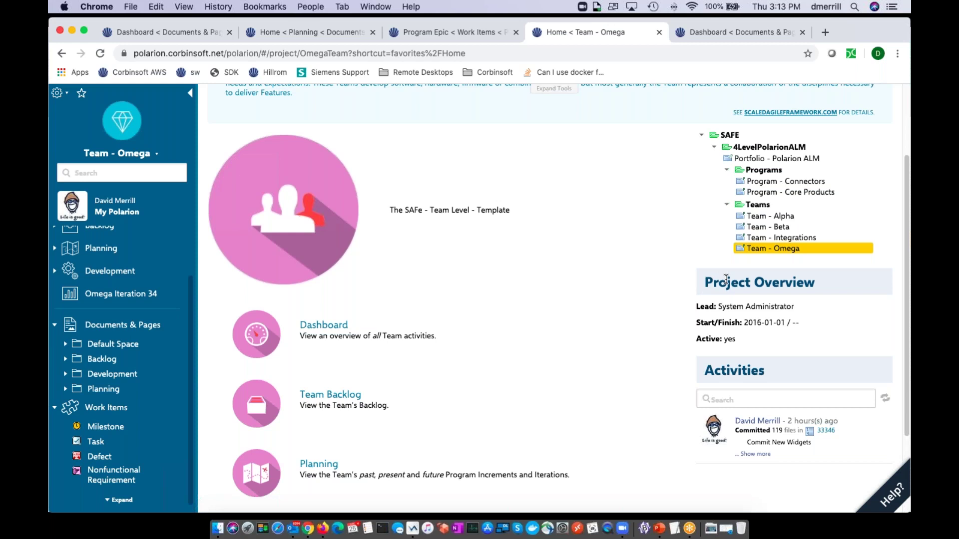
click(123, 297)
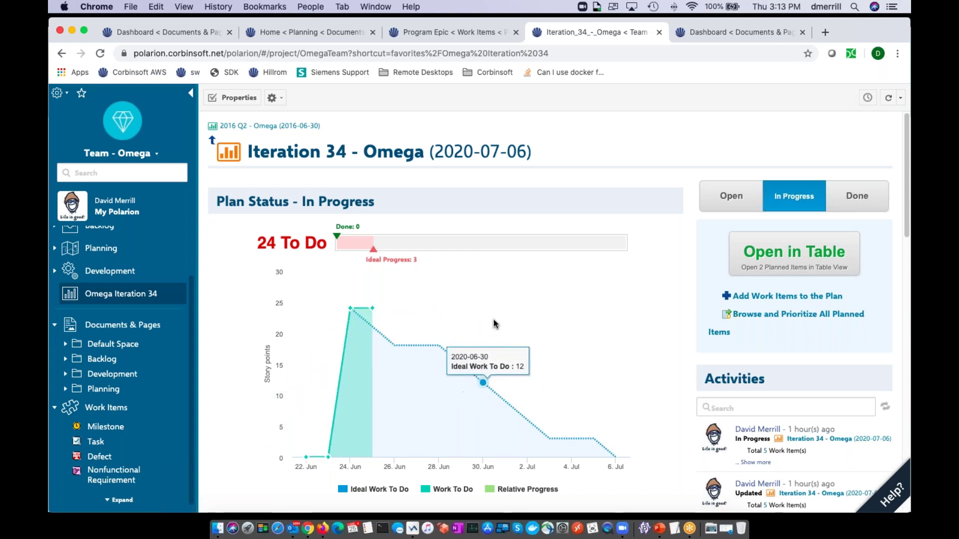
scroll(490, 360, down, 3)
scroll(493, 324, down, 6)
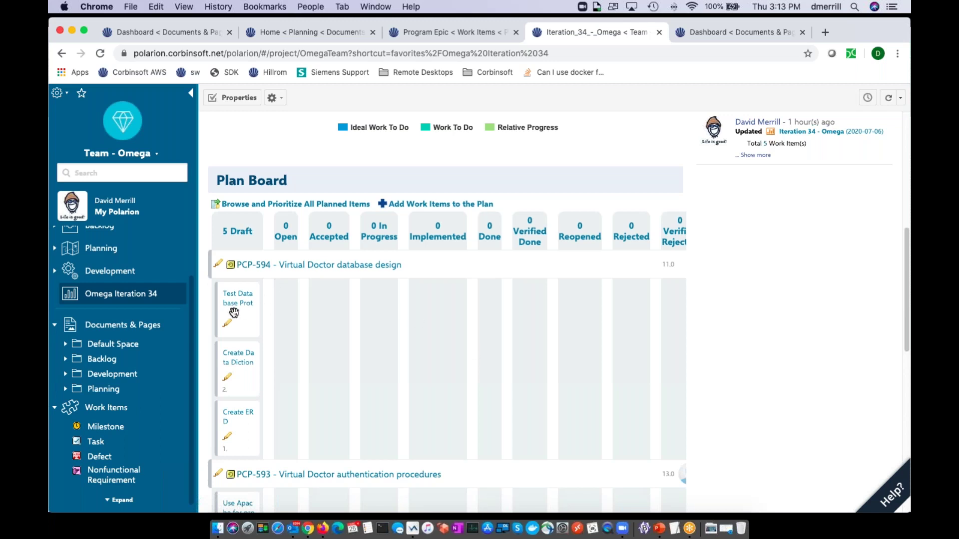
drag(234, 303, 298, 320)
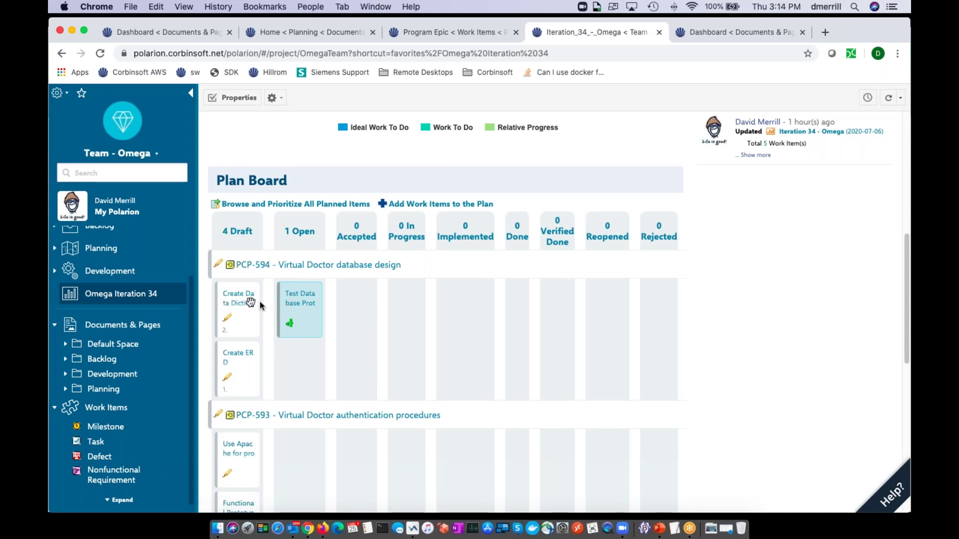
Reject task PCP-699, "Create Data Dictionary", from the Plan Board with the resolution Done and save it
drag(246, 301, 669, 341)
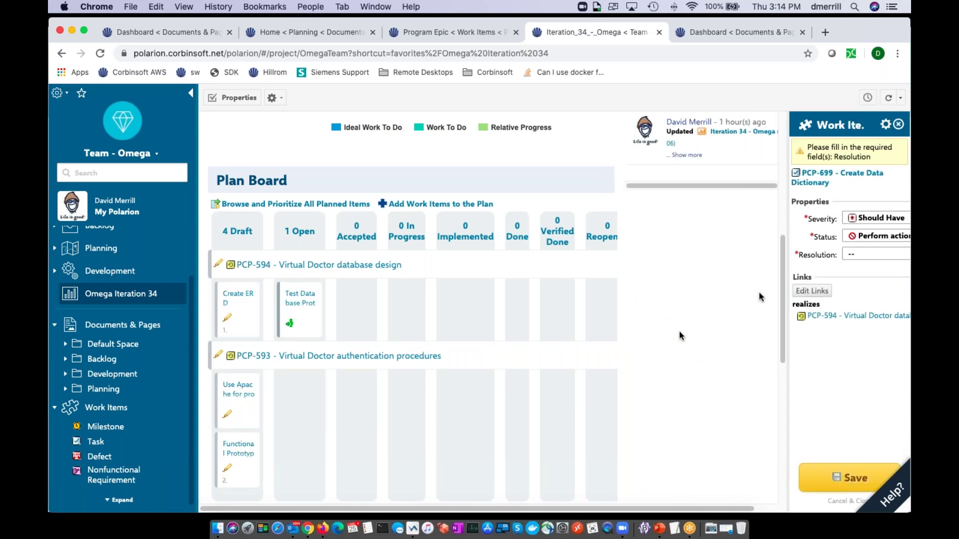
drag(787, 249, 649, 293)
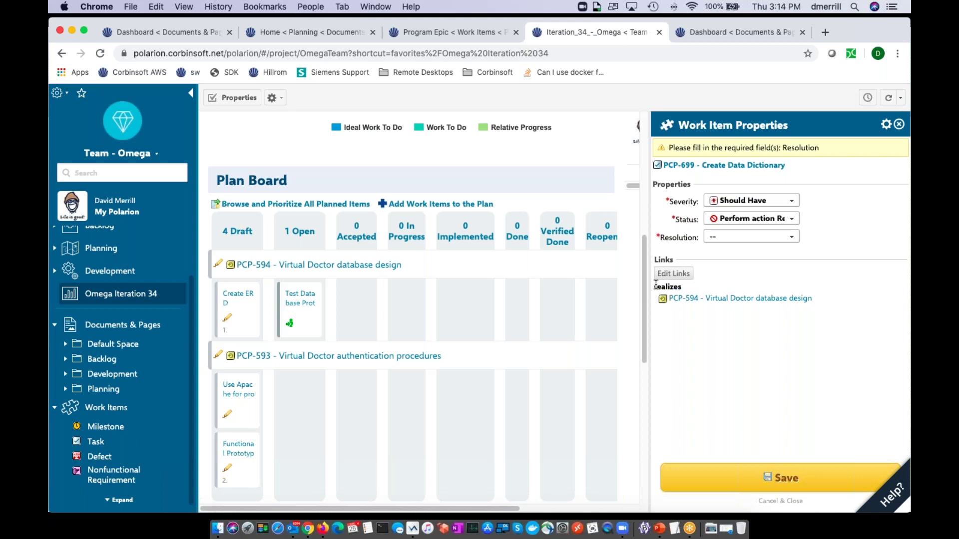
click(791, 238)
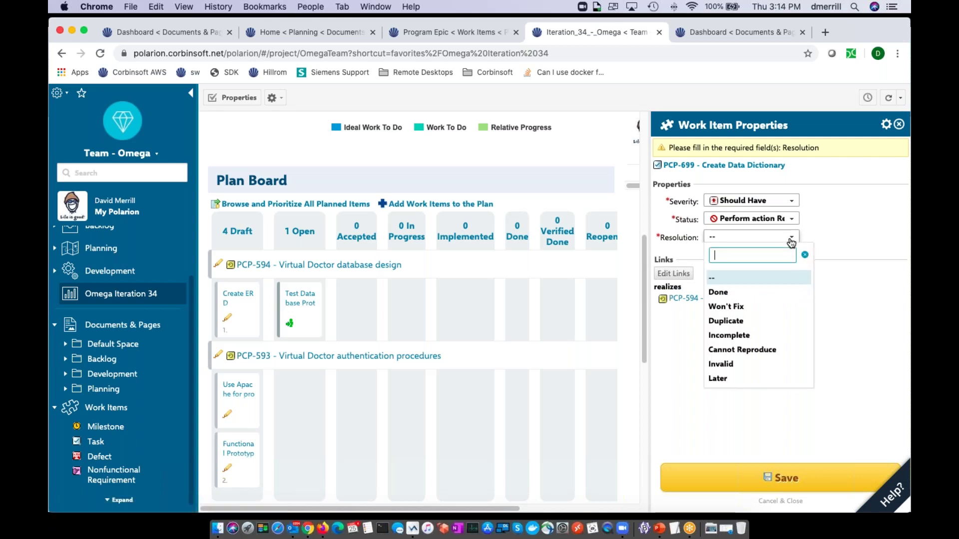
click(719, 292)
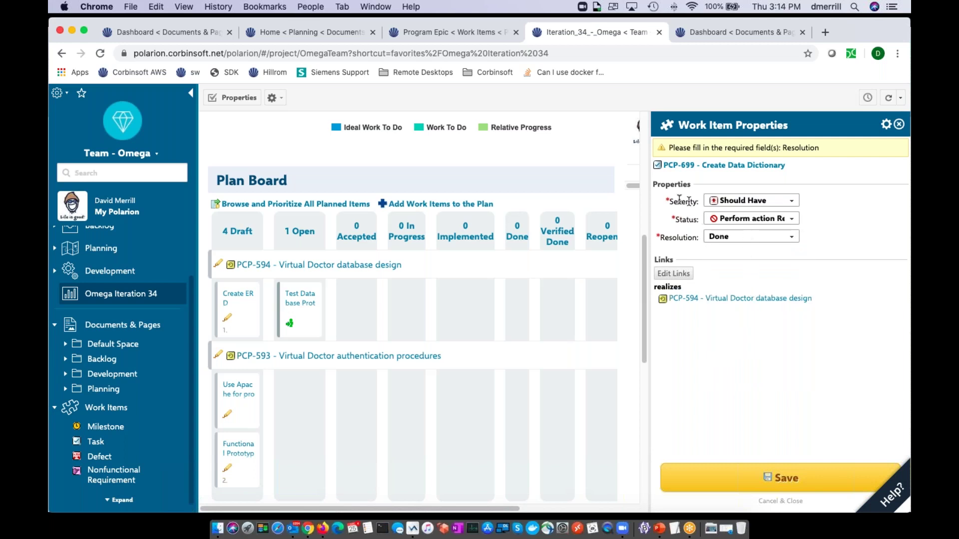
drag(649, 220, 693, 219)
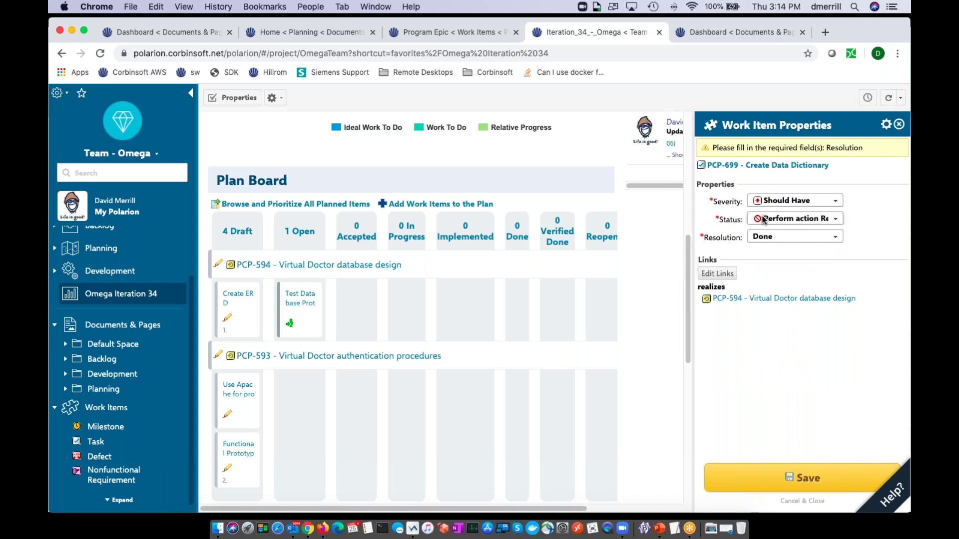
click(797, 475)
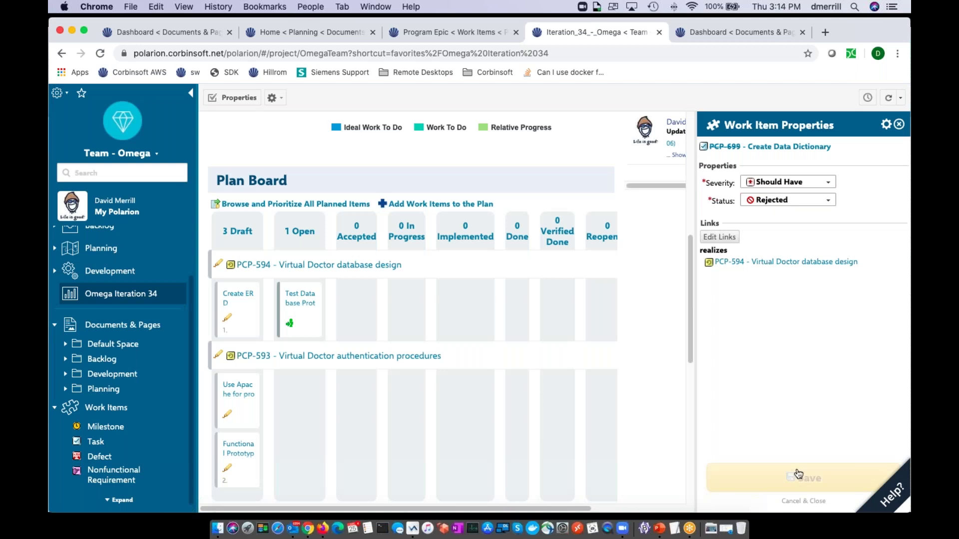
Open user story PCP-594, "Virtual Doctor database design", from the Plan Board and choose the Mark Ready action for its status
click(347, 267)
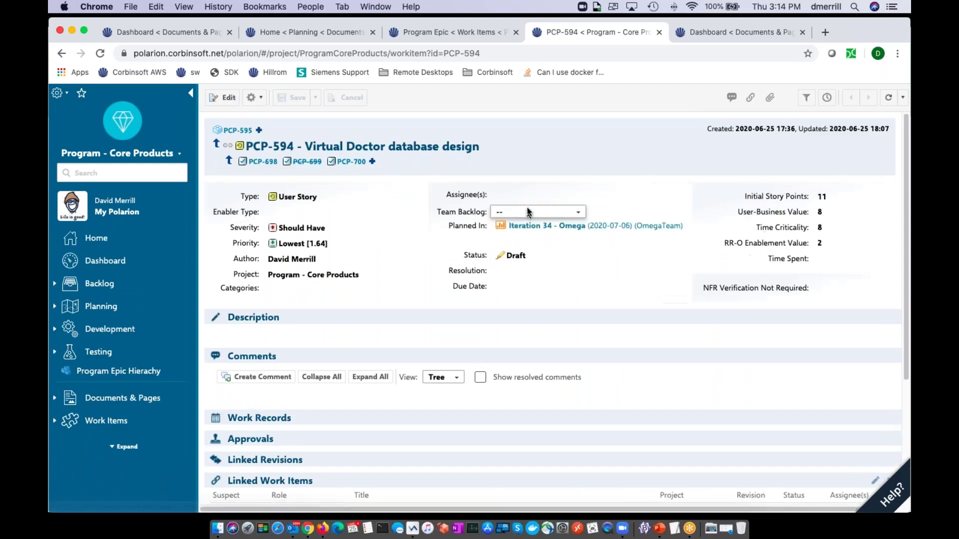
click(536, 256)
click(539, 259)
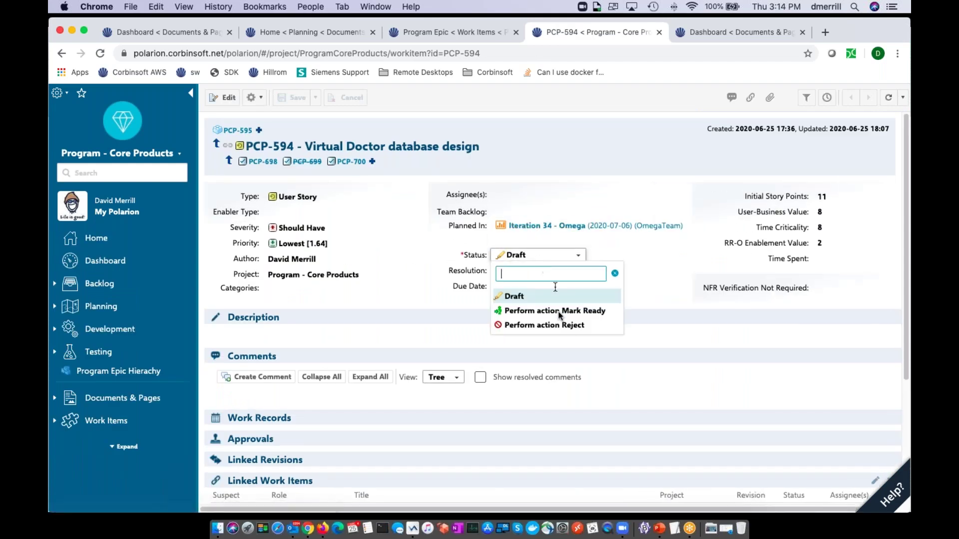
click(559, 312)
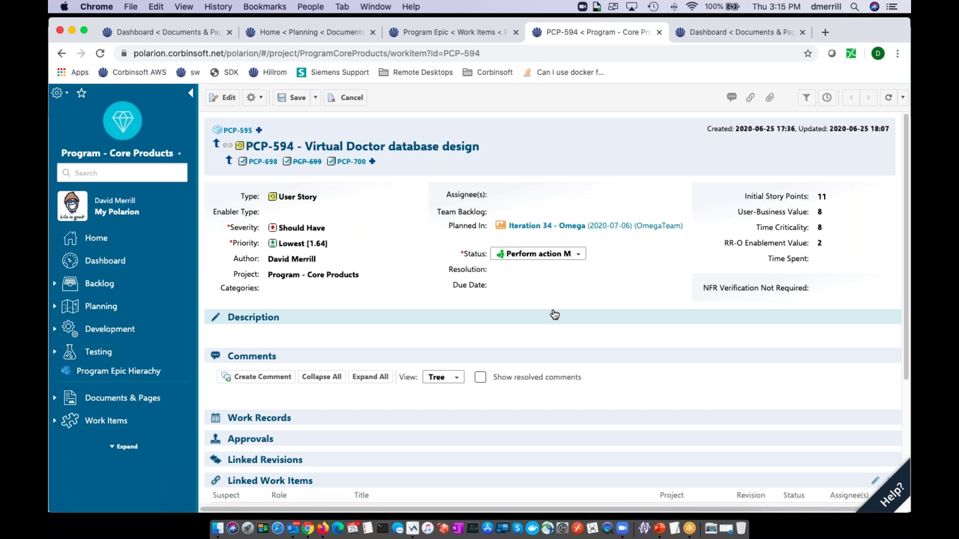
Switch to the already open Agile Software Application dashboard and examine its project epics and the current release's progress chart
click(727, 33)
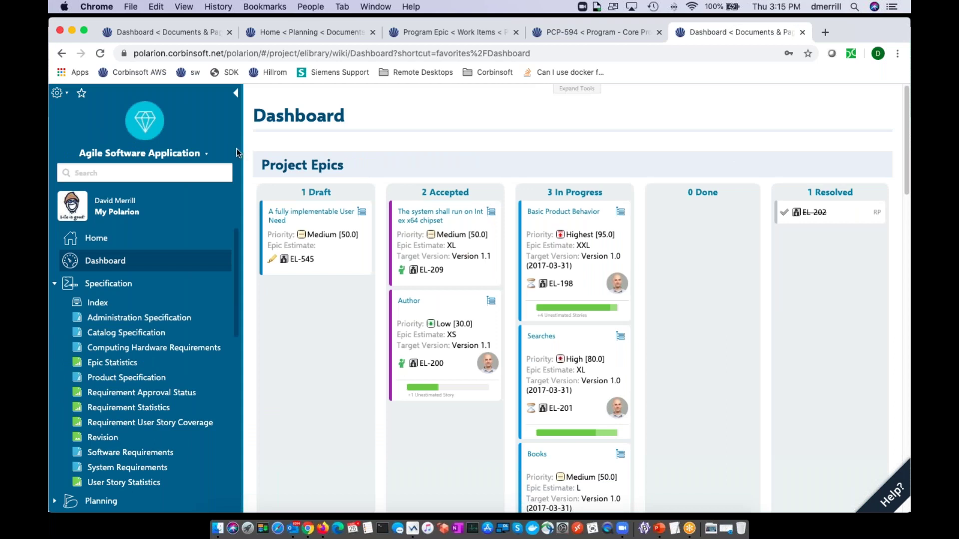
drag(238, 153, 207, 165)
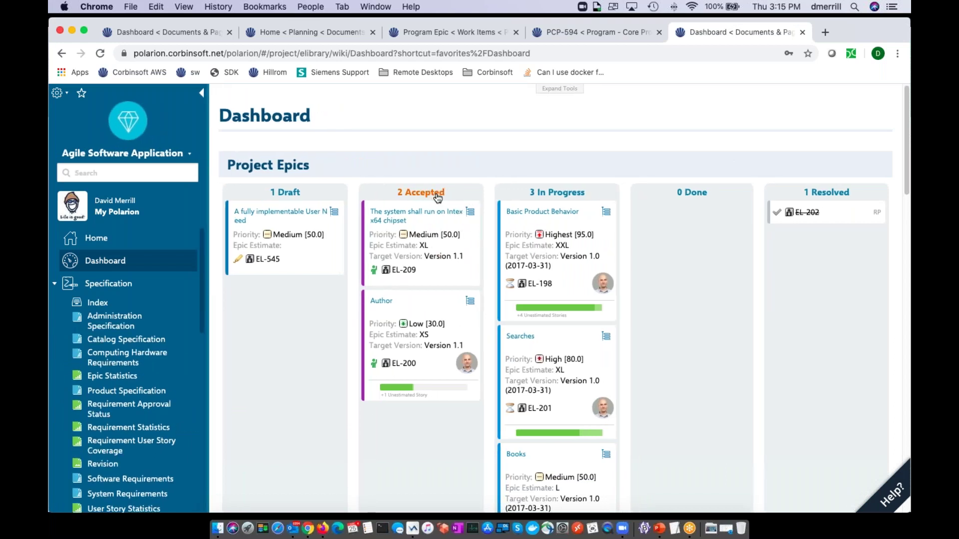
scroll(438, 198, down, 2)
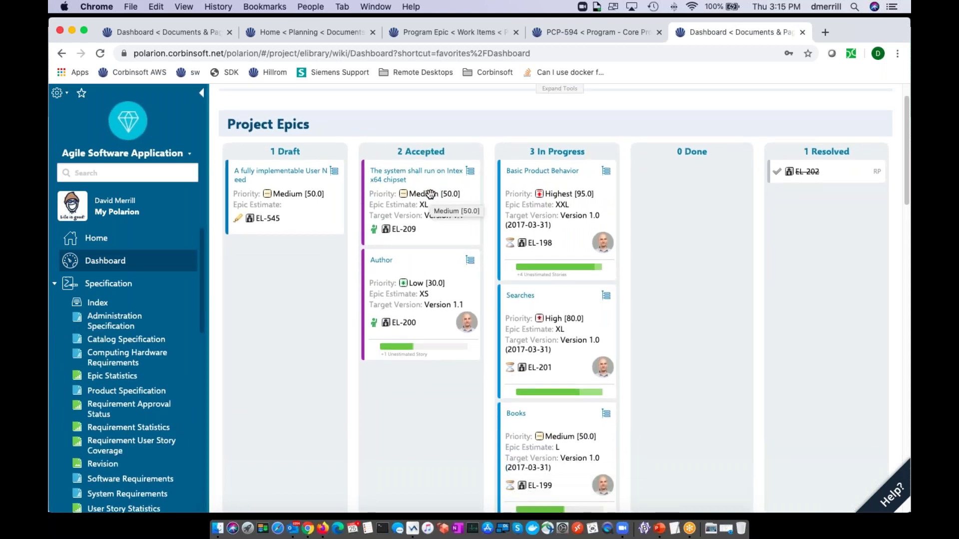
scroll(431, 194, down, 8)
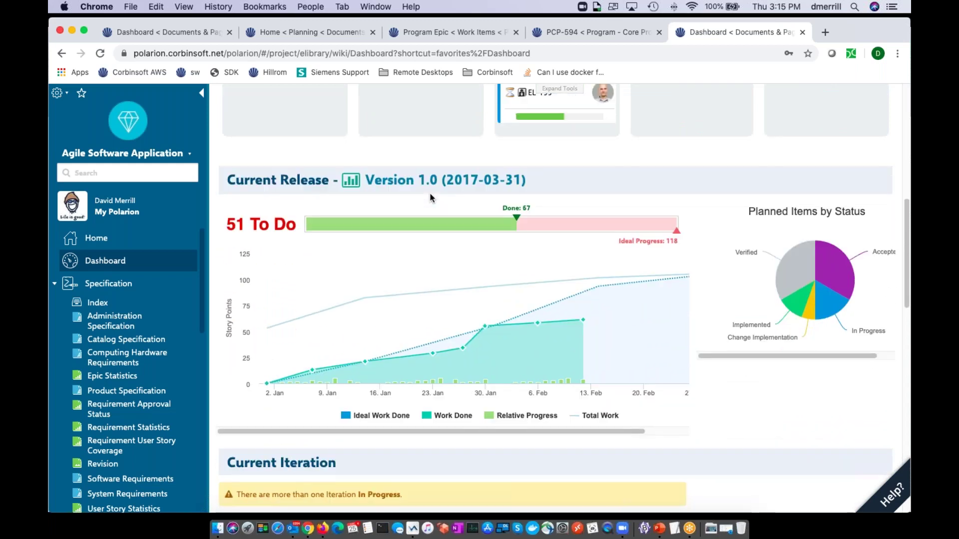
scroll(431, 198, down, 4)
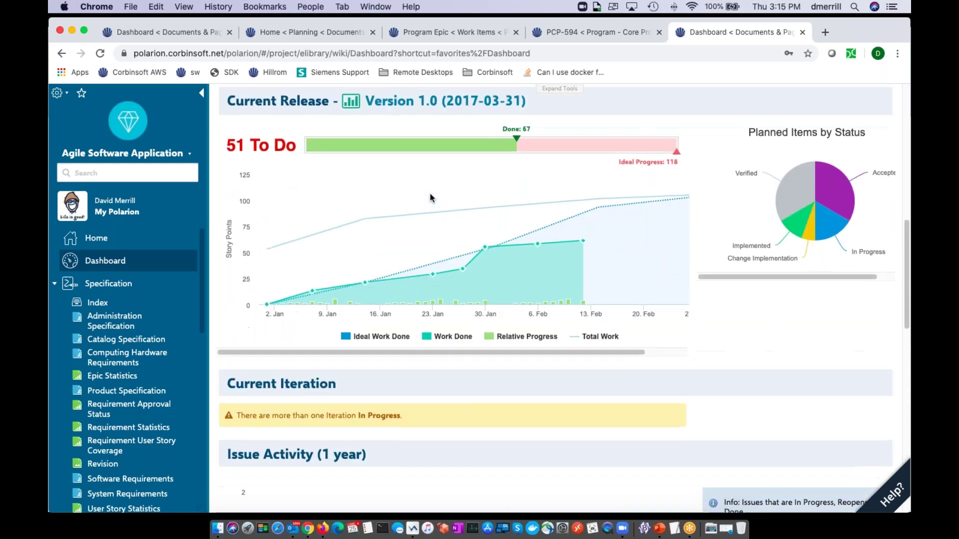
right_click(430, 194)
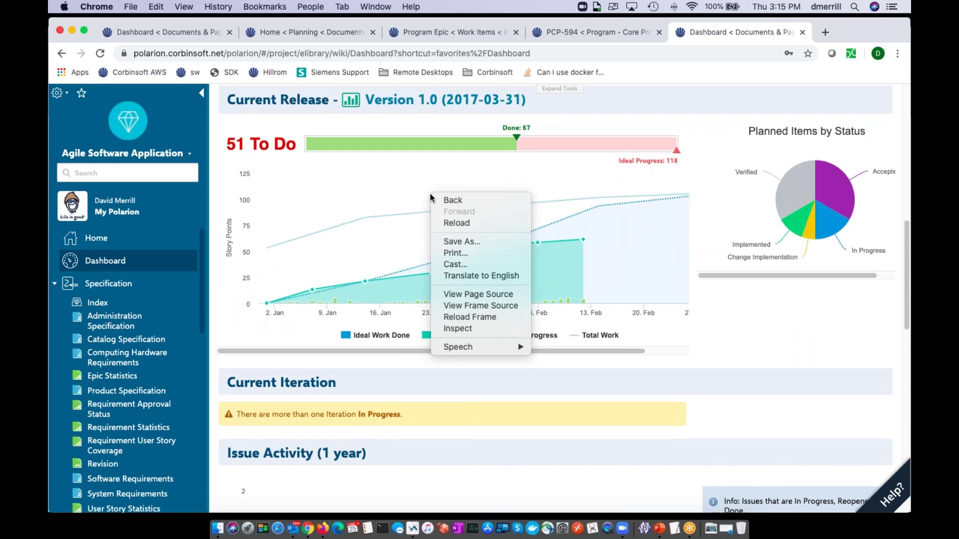
click(779, 338)
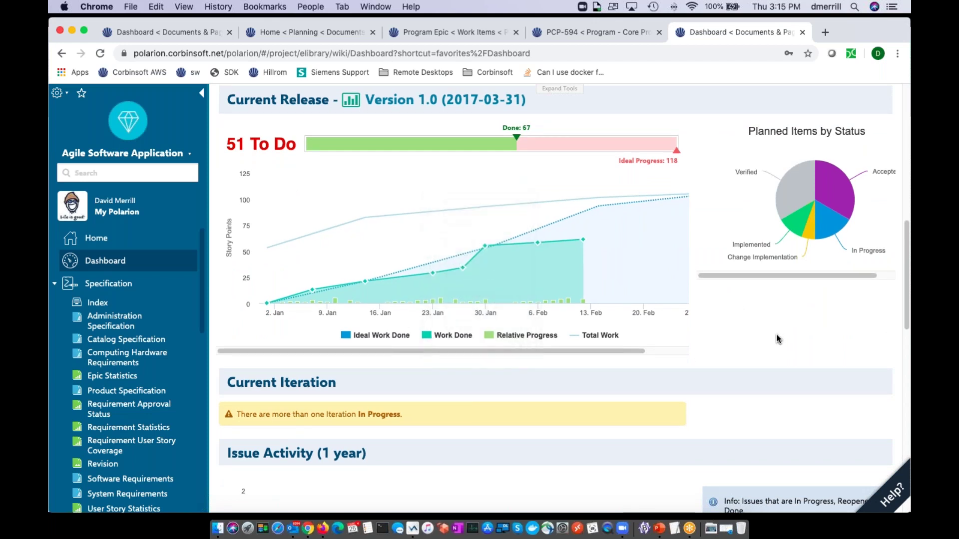
scroll(778, 338, up, 2)
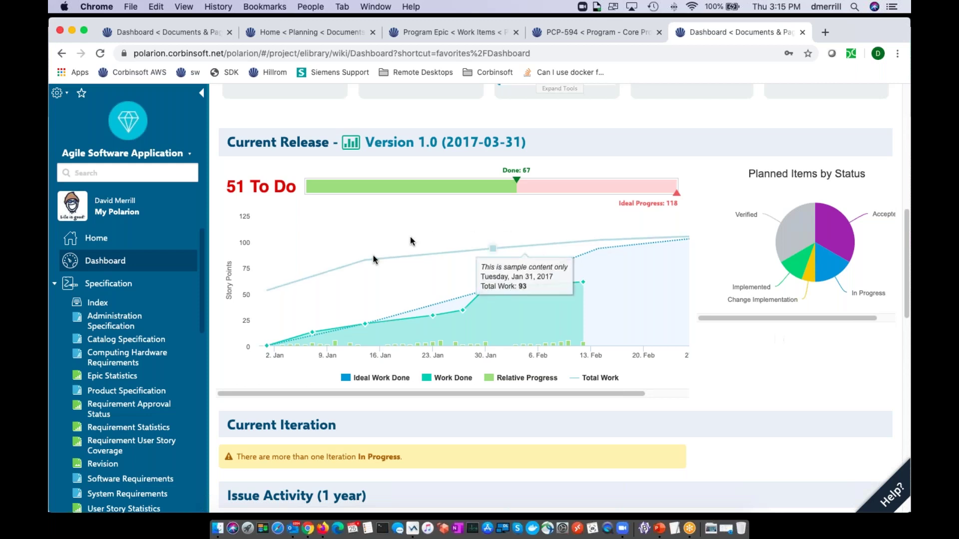
Browse the available projects and project groups in the Open Project or Project Group dialog, and close it without opening another project
click(188, 156)
click(192, 362)
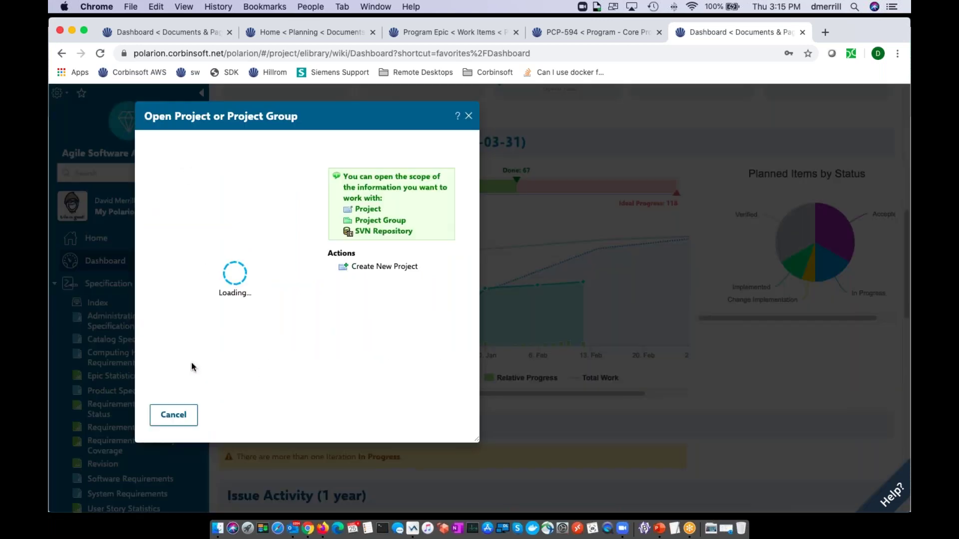
drag(315, 331, 310, 199)
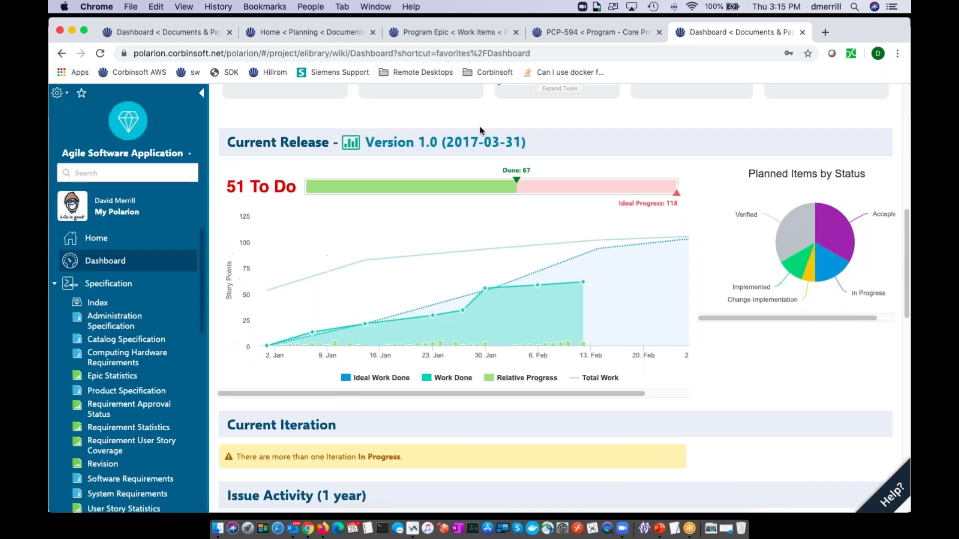
click(468, 116)
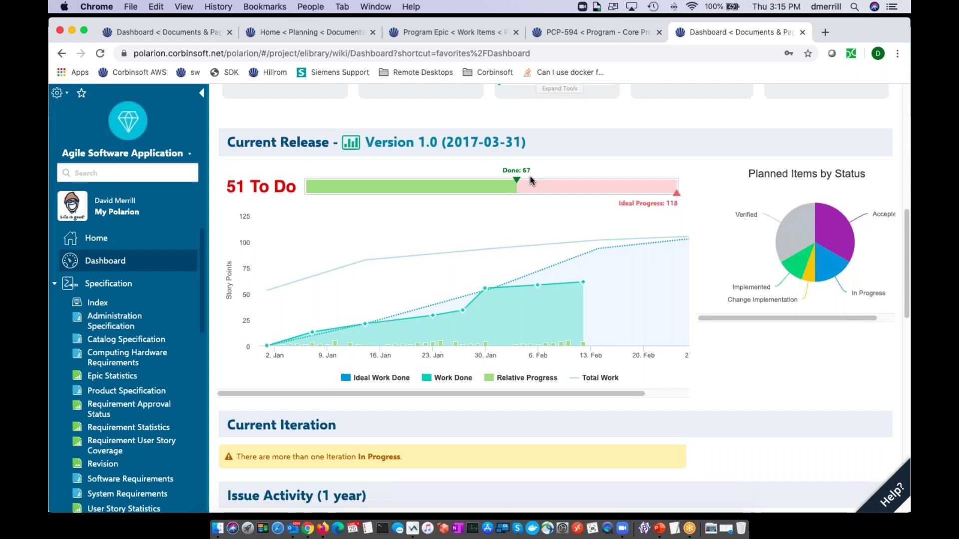
Switch to the PowerPoint presentation and show the Polarion Agile slide
key(super+Tab)
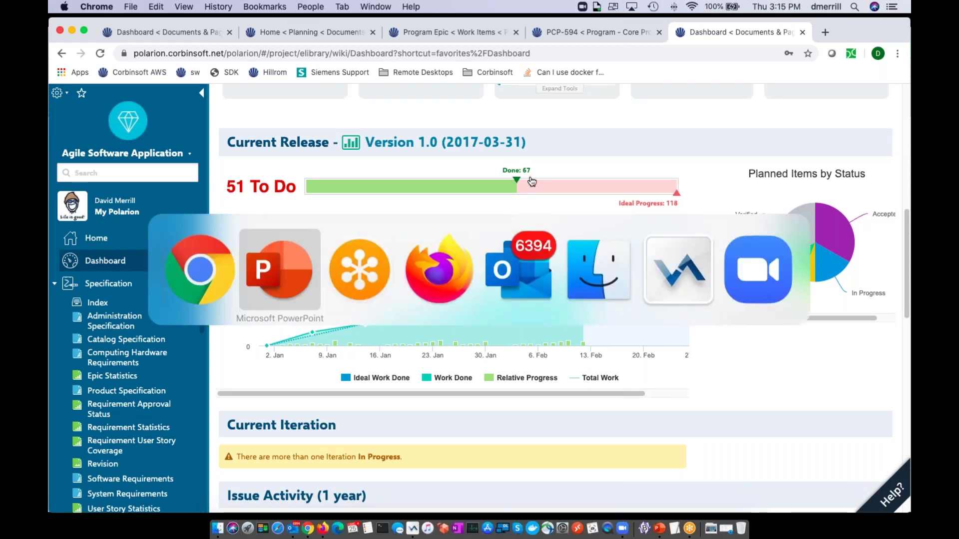
key(Right)
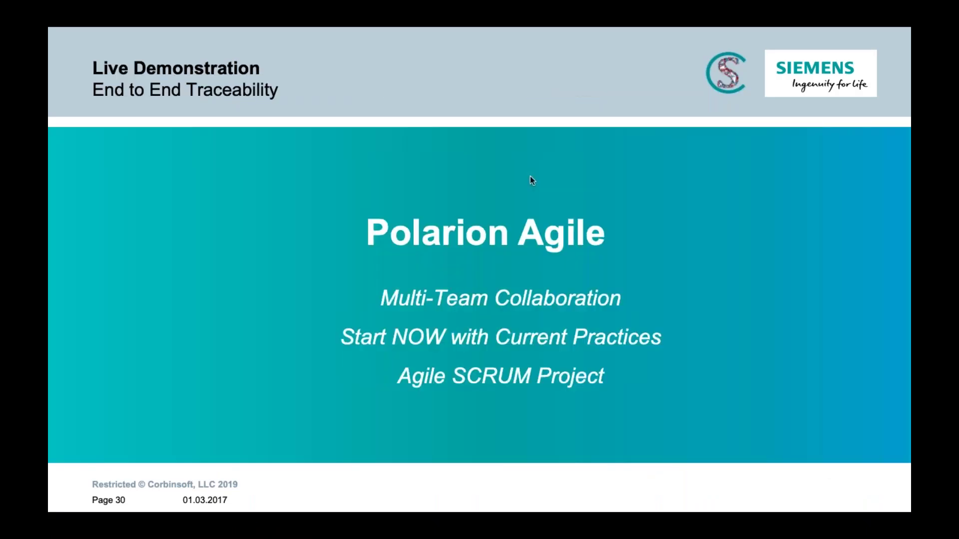
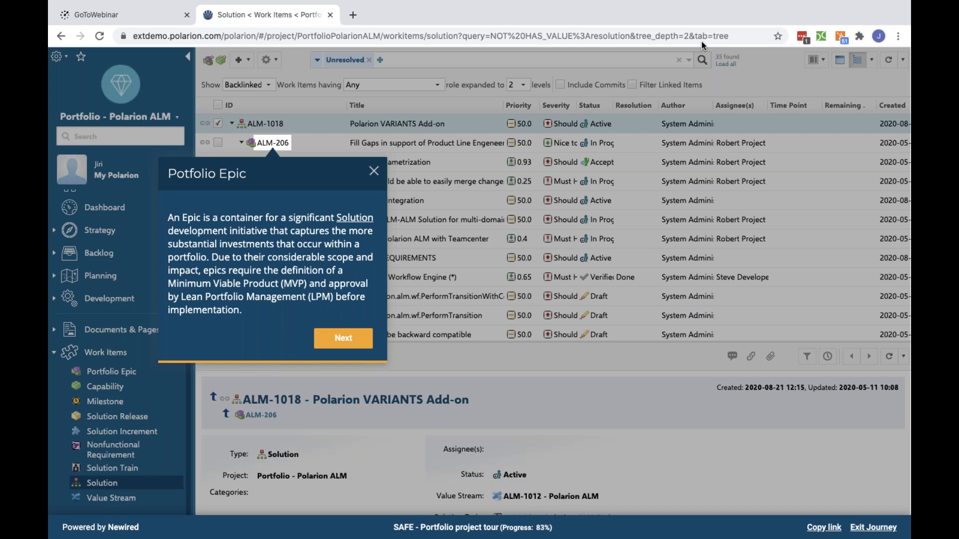
Close the Portfolio Epic tour note over the Solution work items and open the Portfolio Planning page of Portfolio - Polarion ALM
click(375, 172)
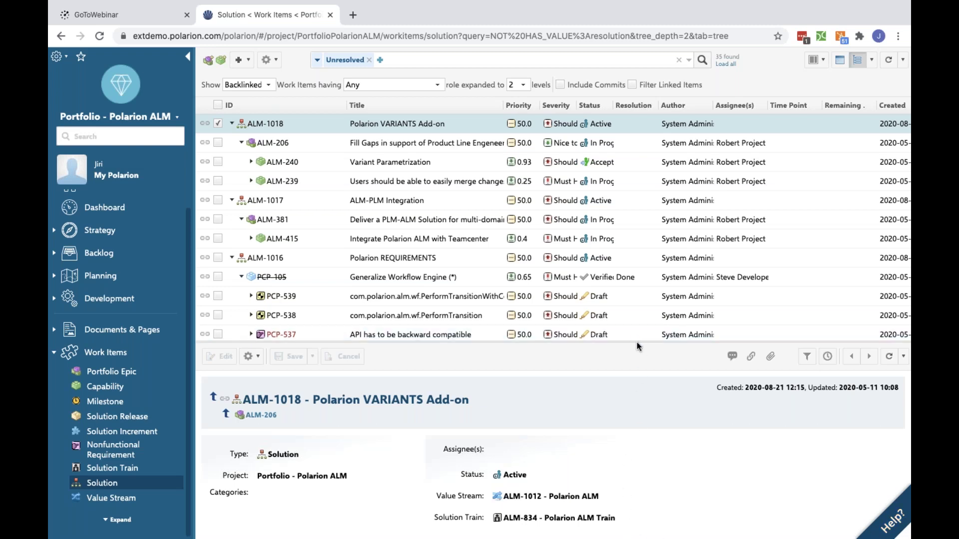
drag(637, 347, 519, 292)
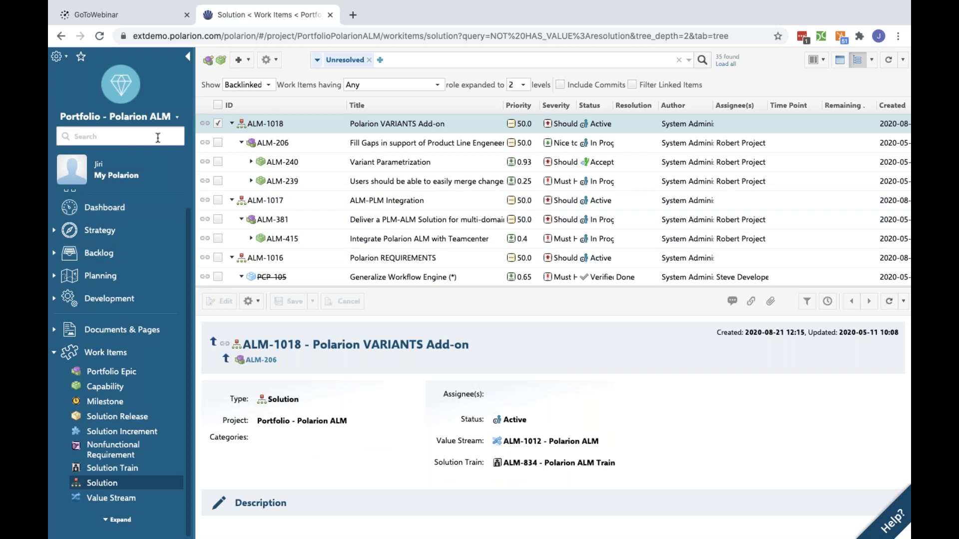
click(101, 280)
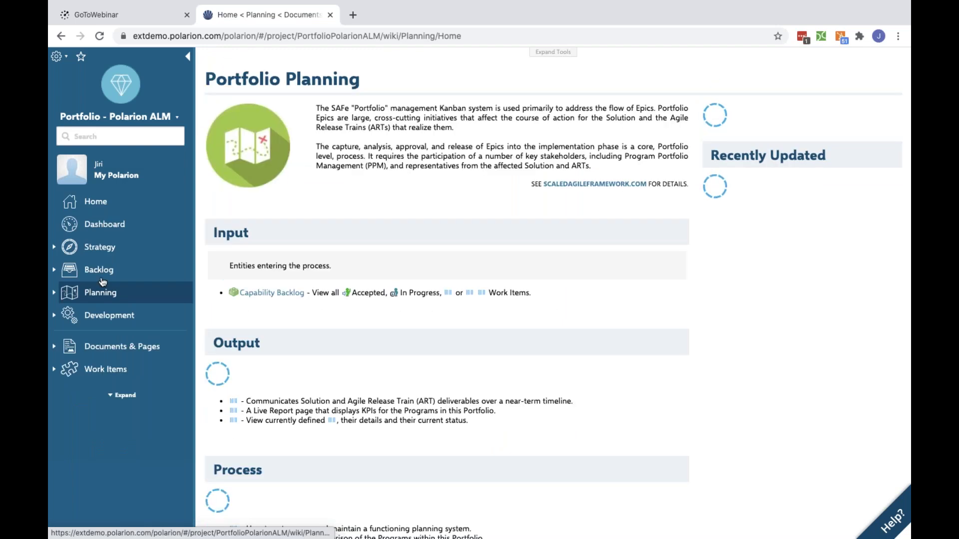